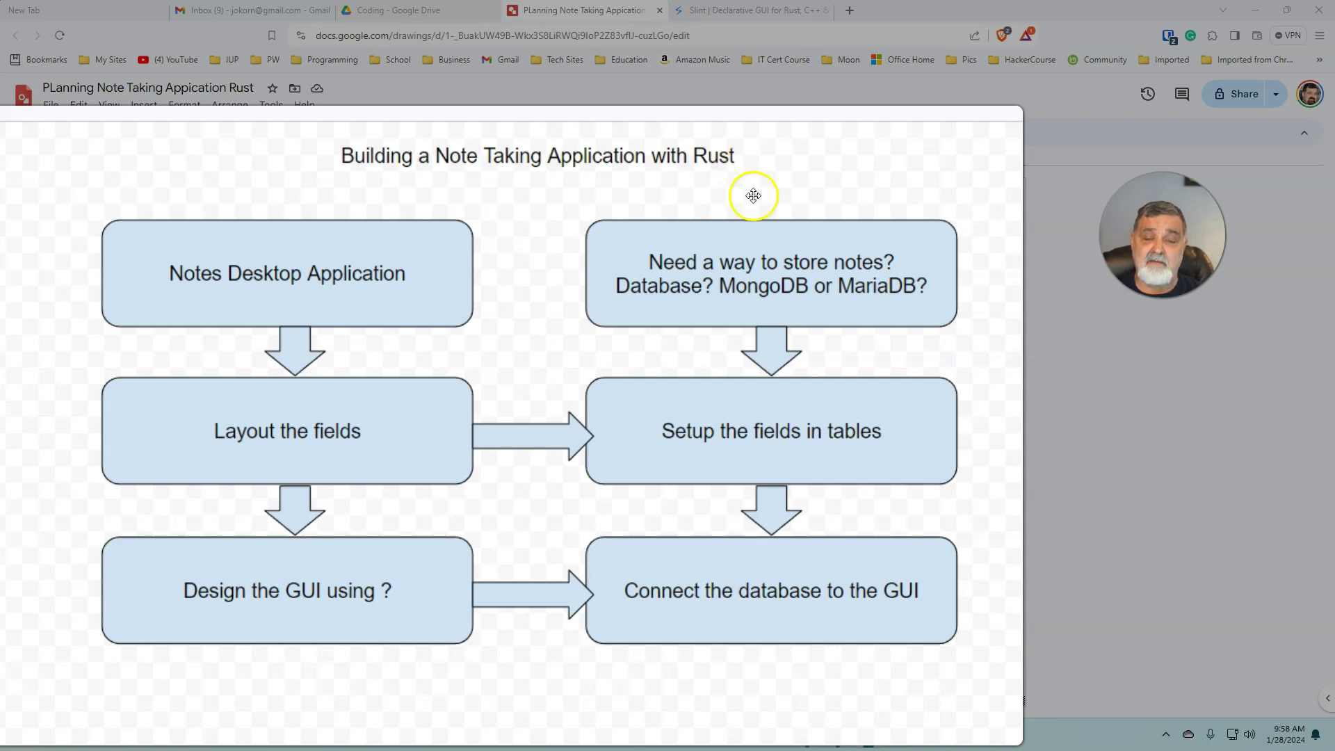
- Highlight the MongoDB or MariaDB wording and review the field-layout and table-setup flowchart steps
drag(721, 293, 913, 292)
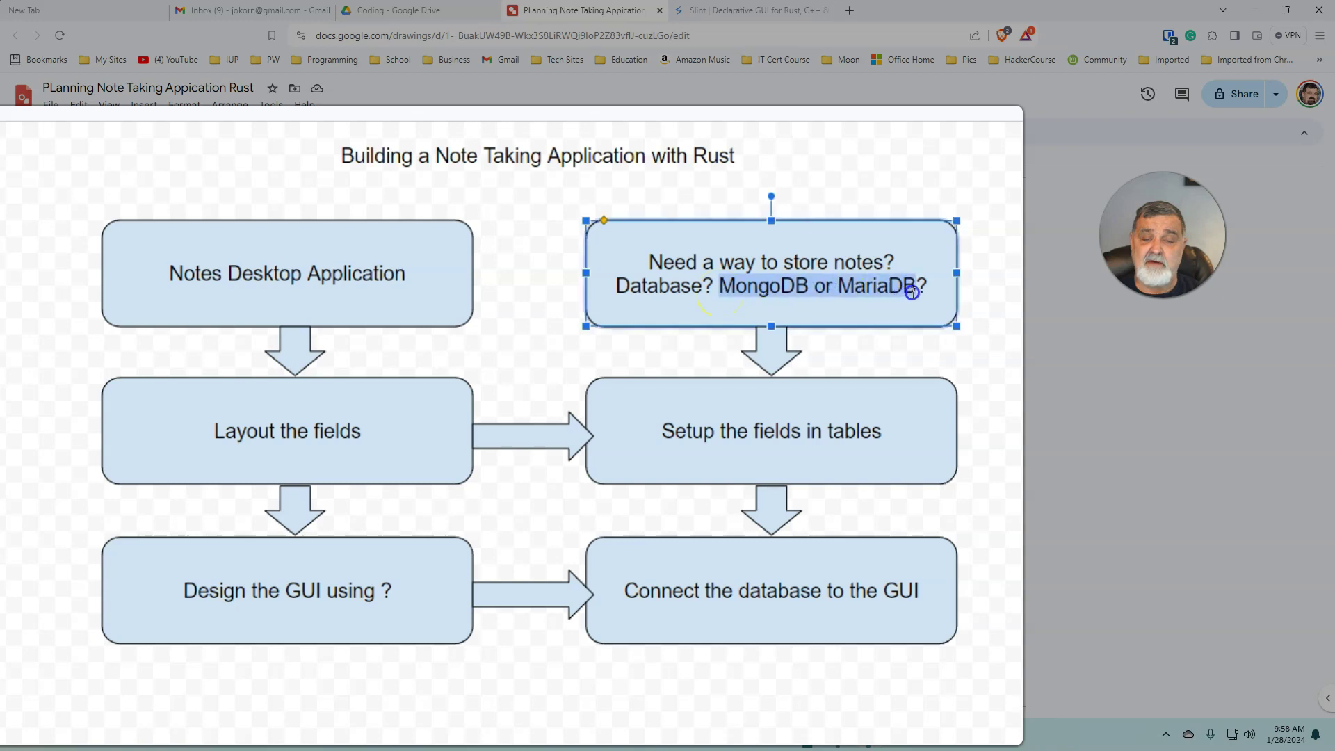
click(883, 319)
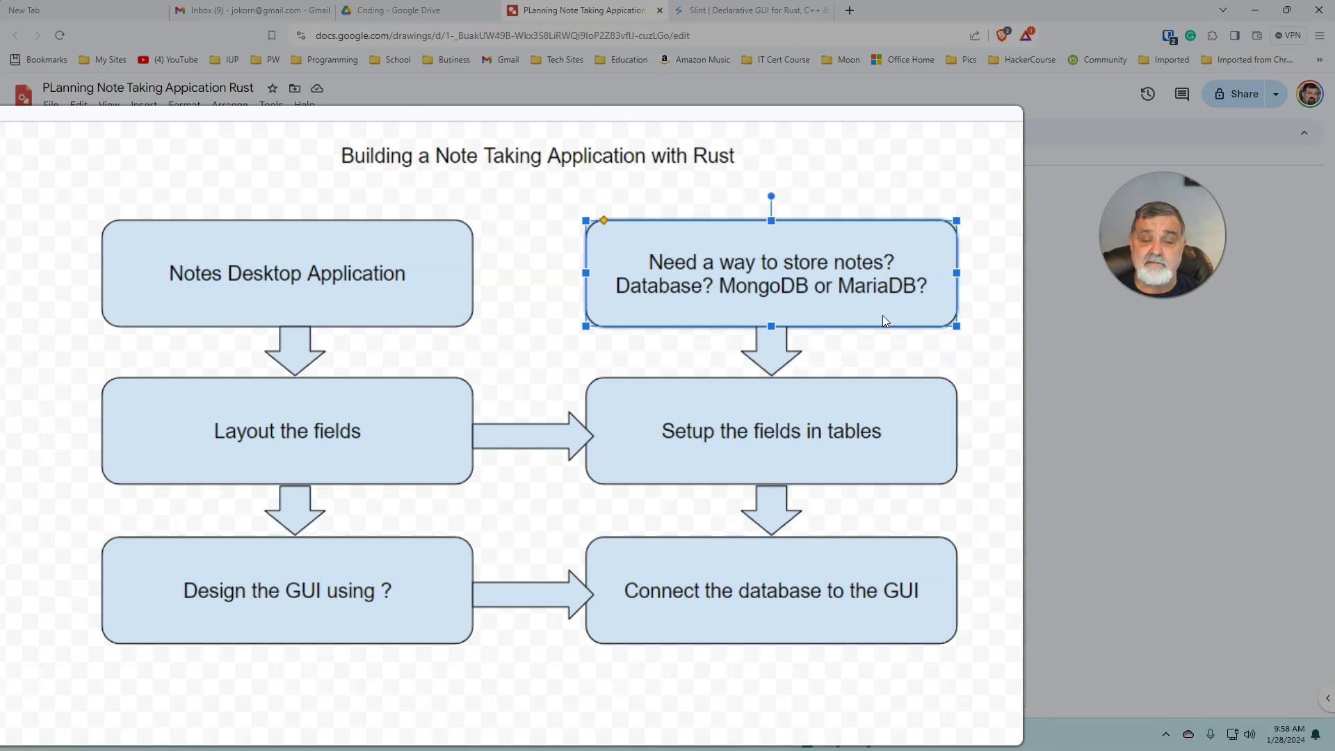
click(836, 407)
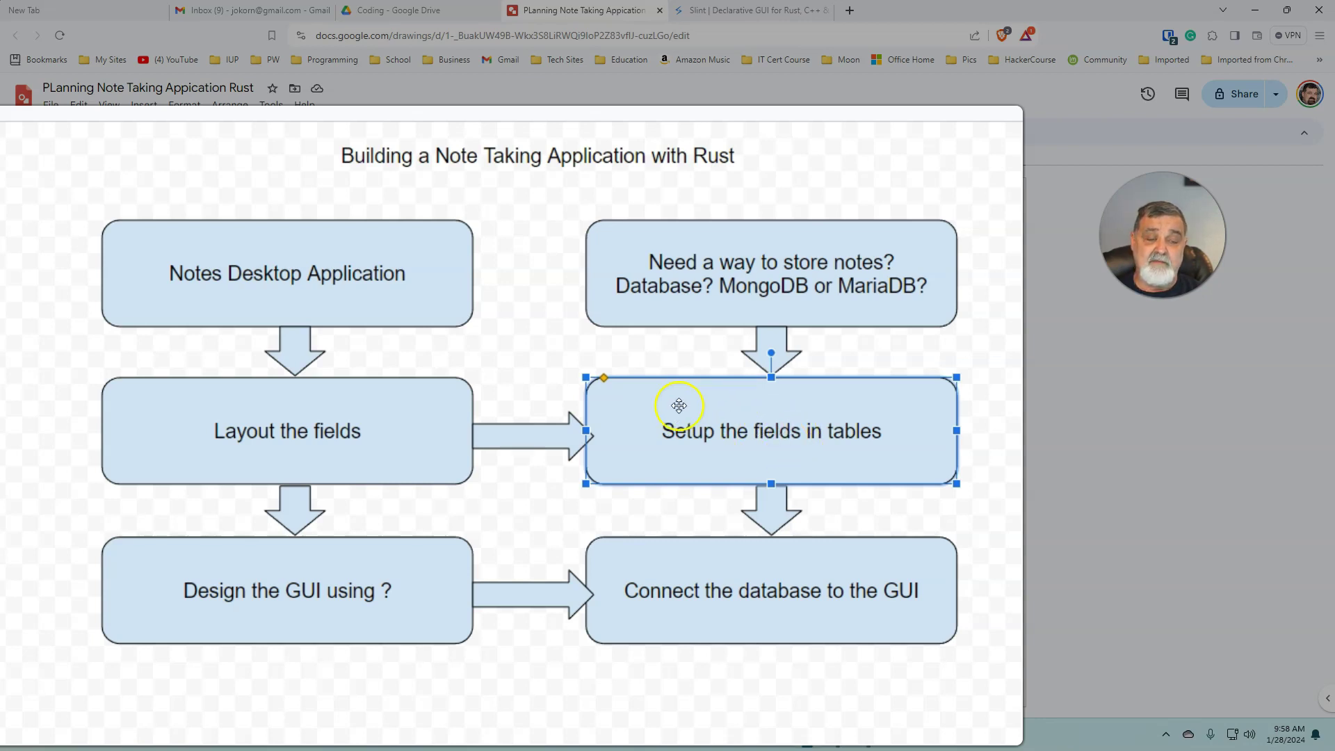
click(427, 427)
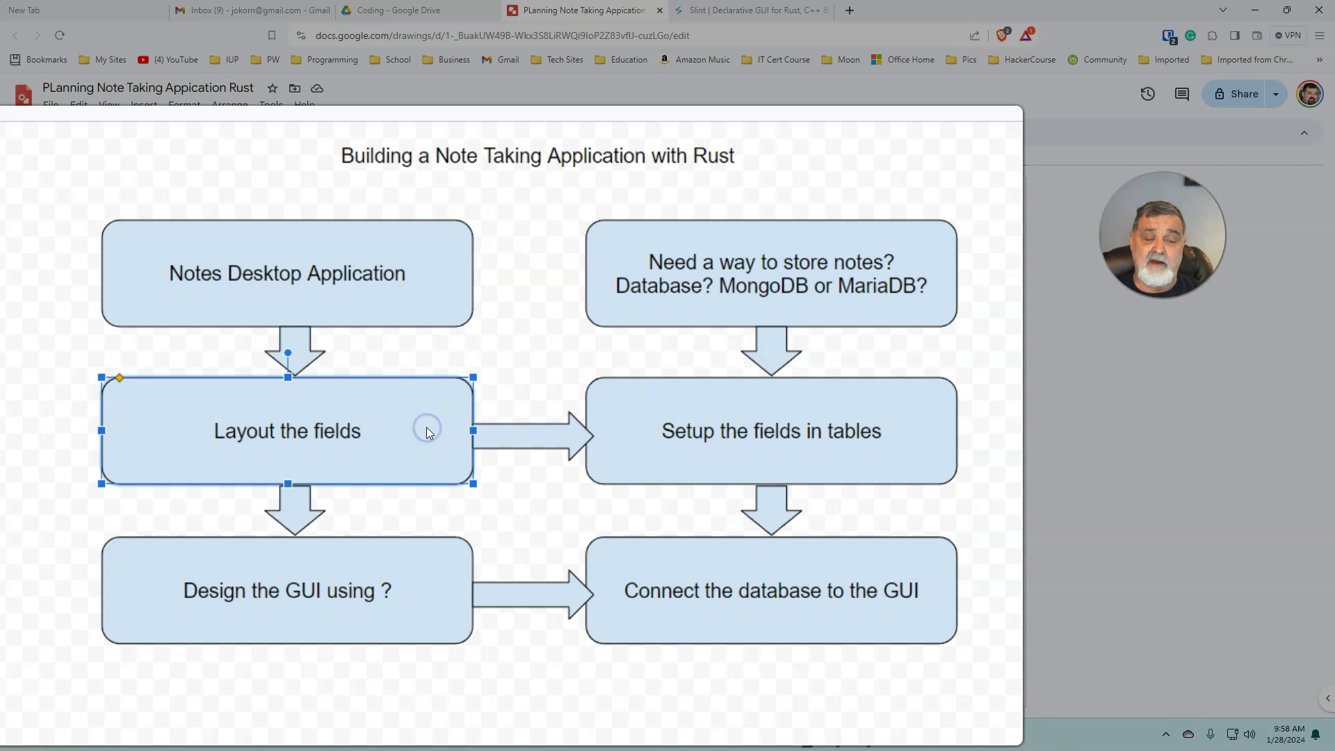
click(617, 430)
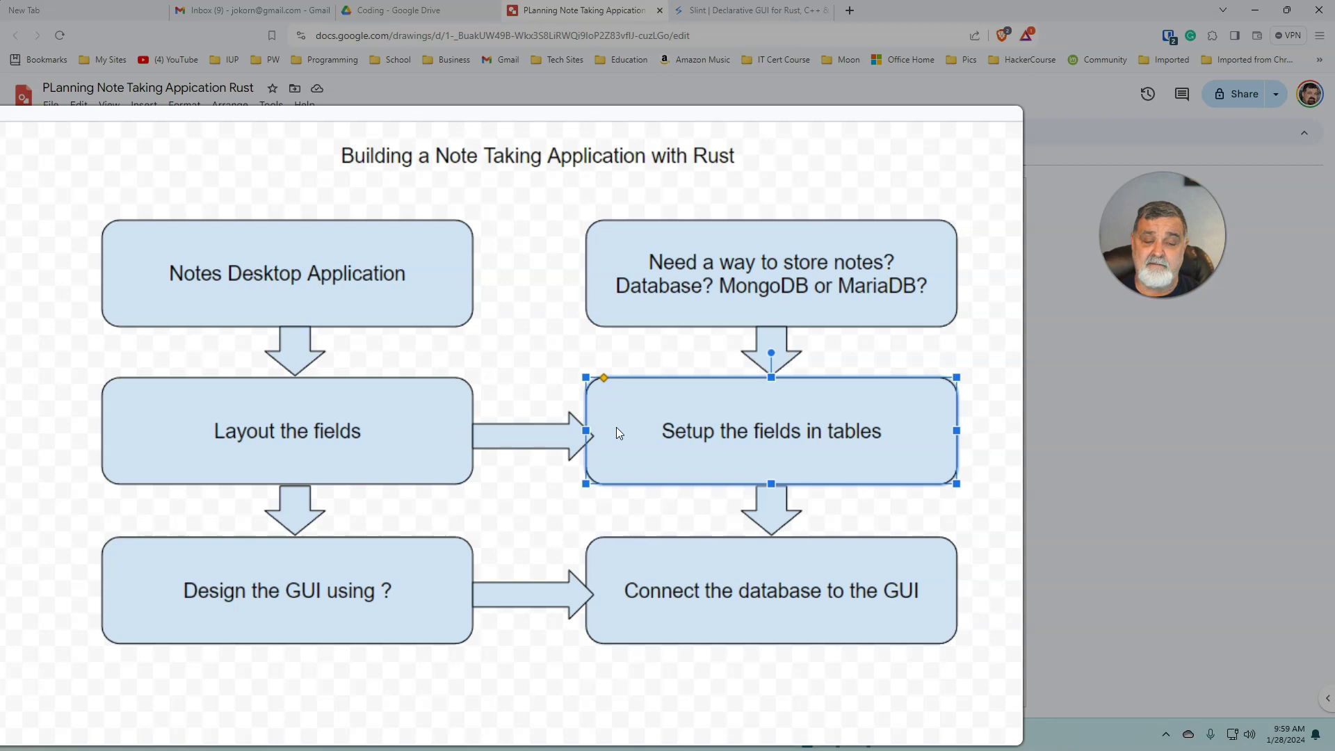
- Review the GUI design and database connection steps, then start a new blank drawing
click(662, 558)
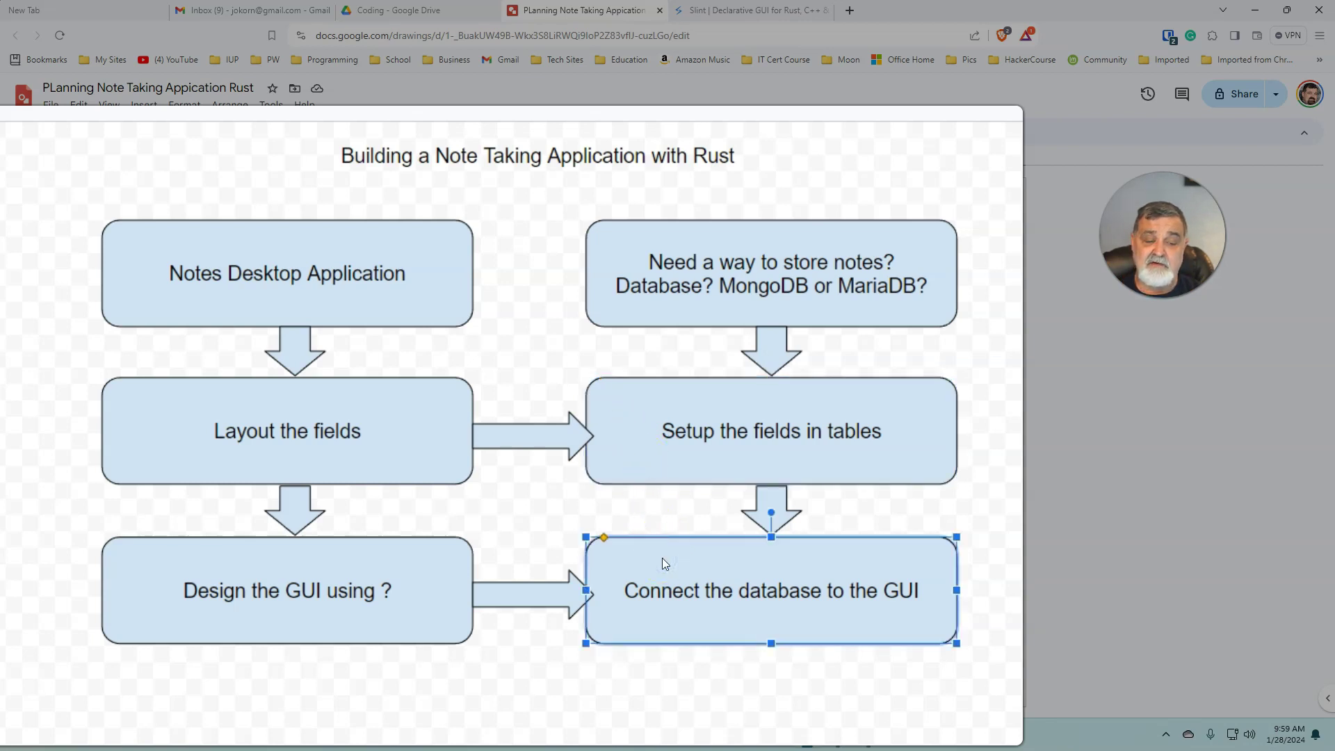
click(445, 566)
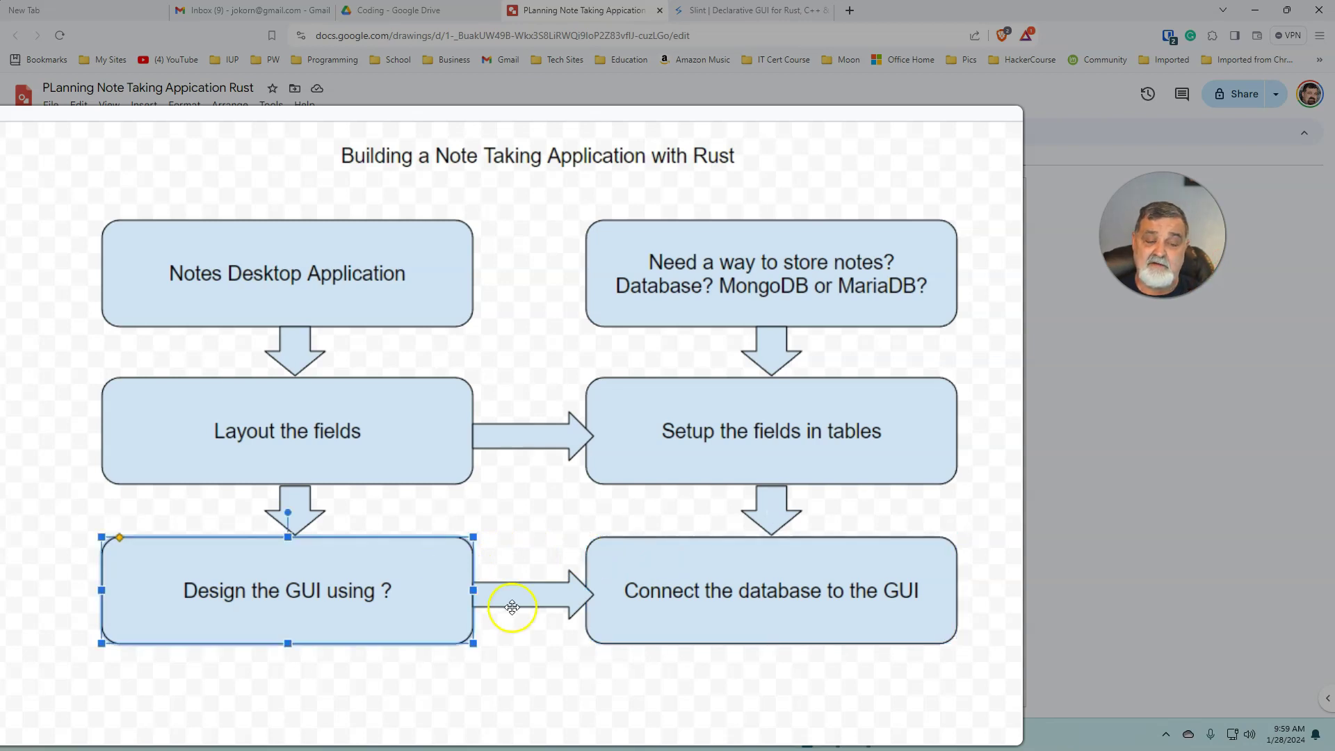
click(661, 575)
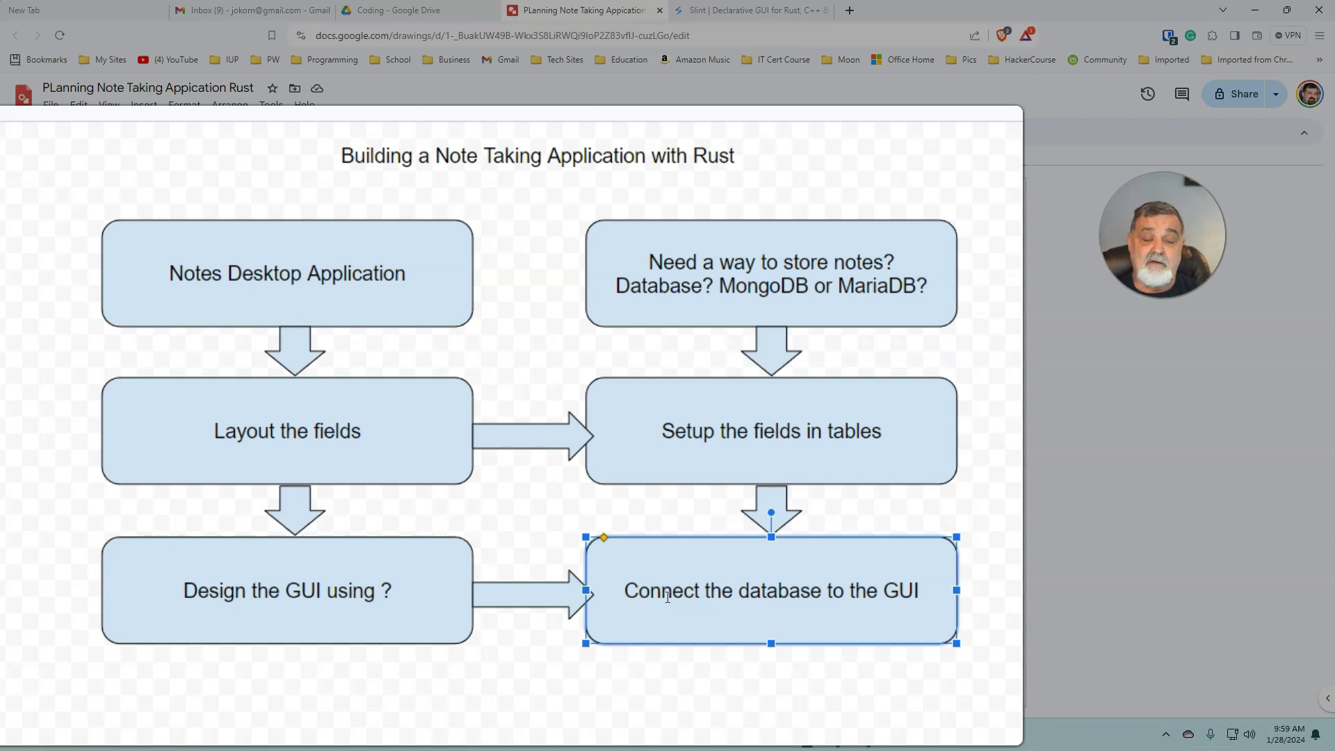
click(641, 660)
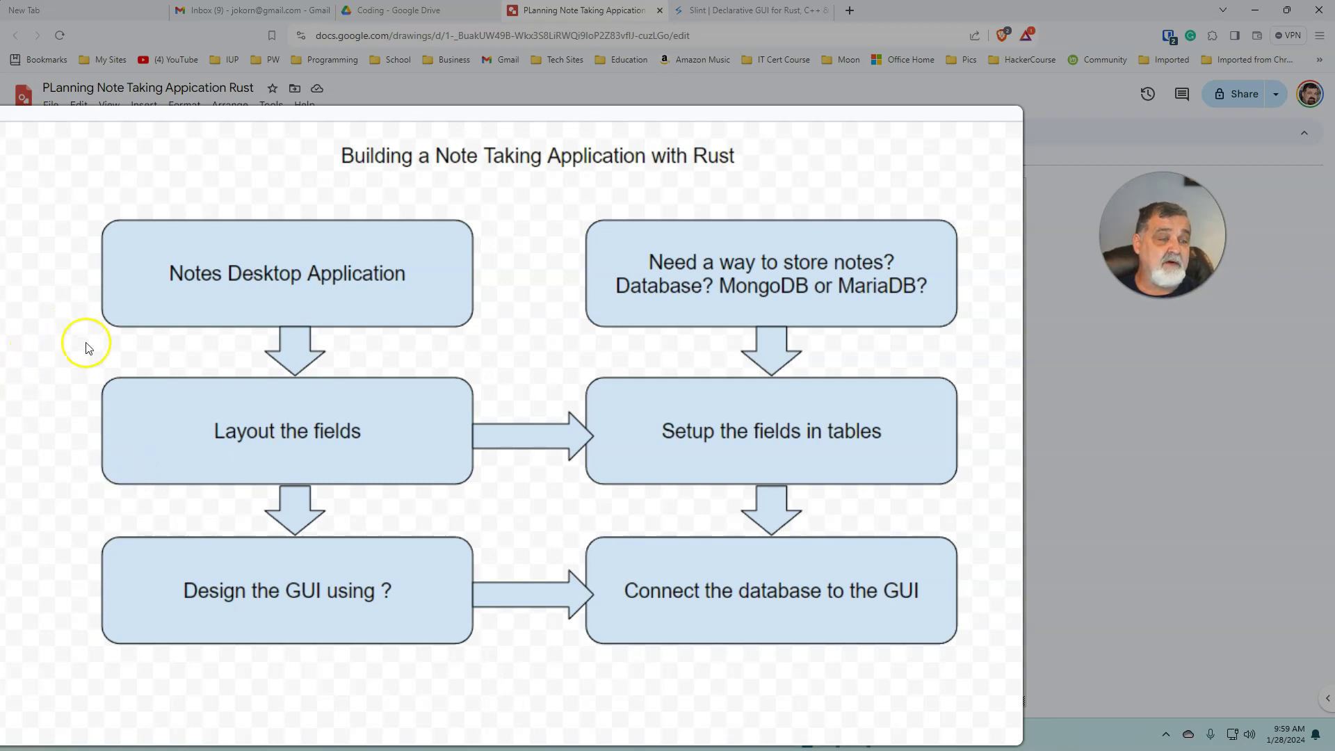
click(54, 106)
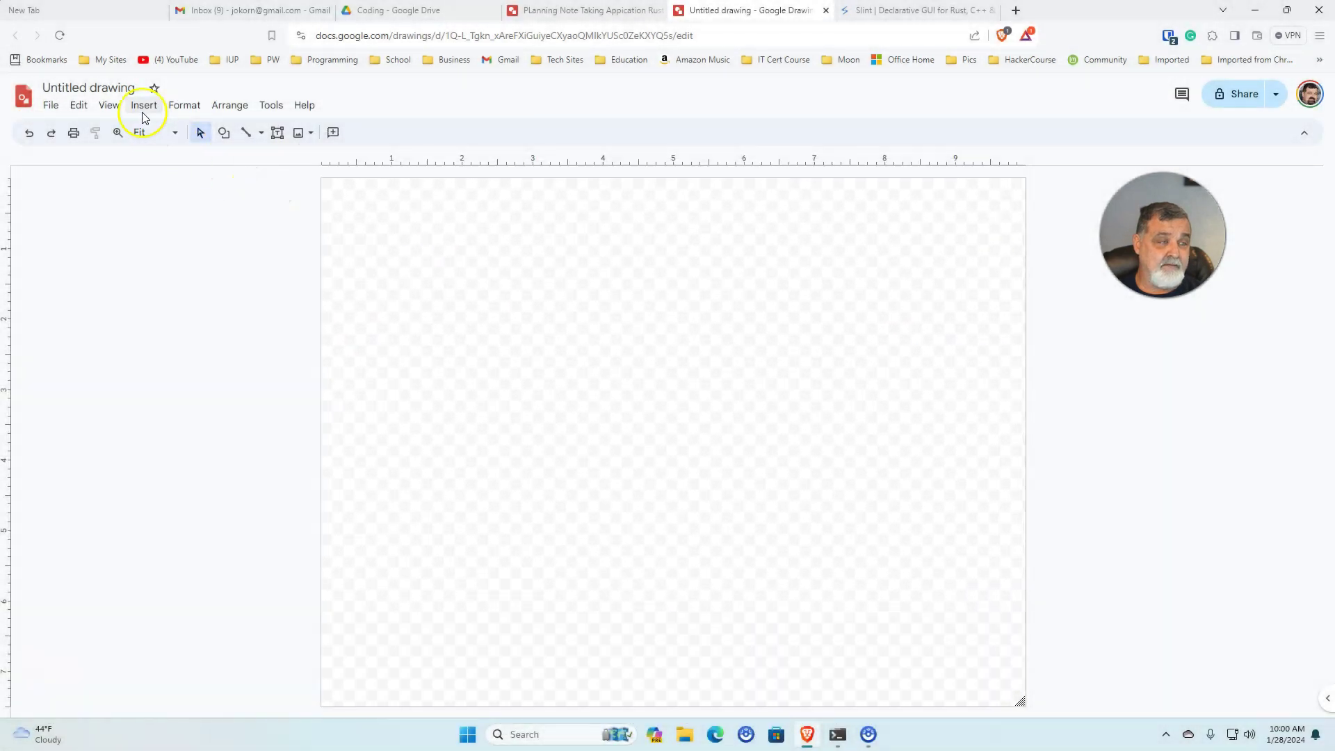
- Rename the untitled drawing to 'Notes Application Layout'
click(139, 89)
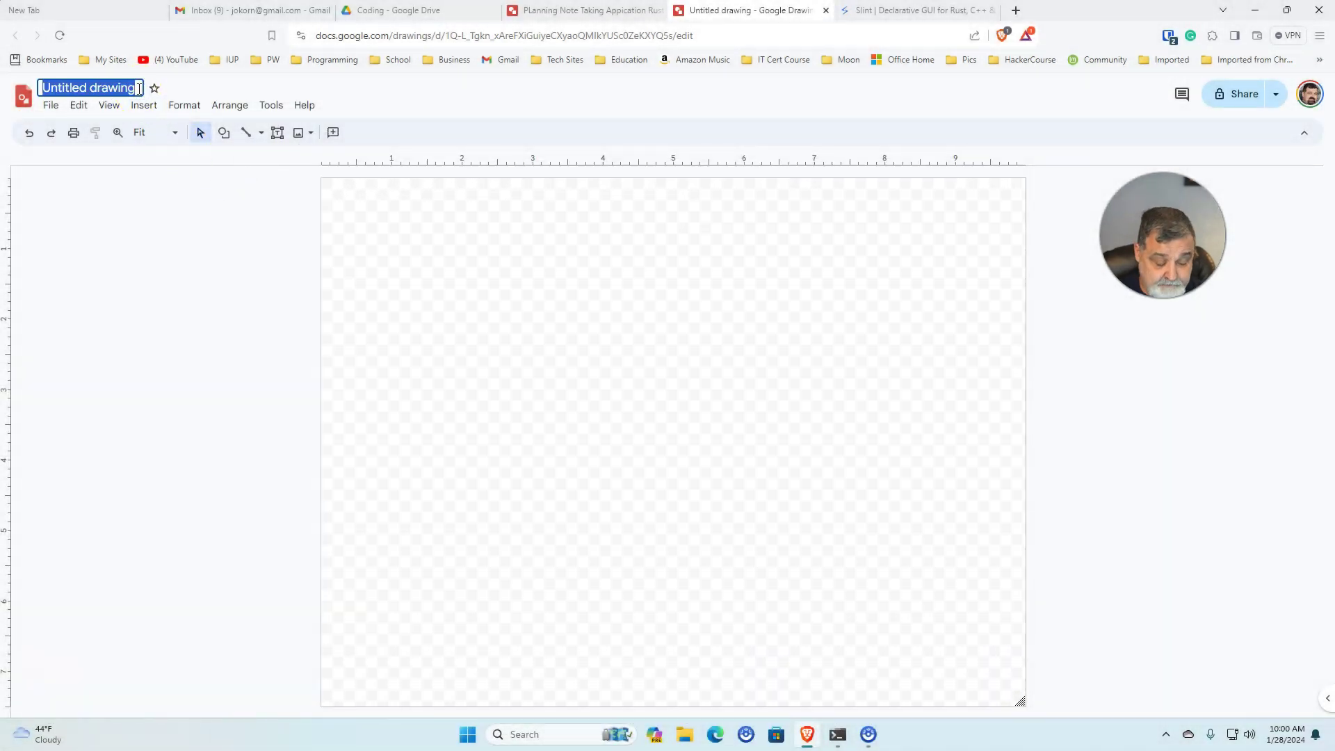
text(Notes)
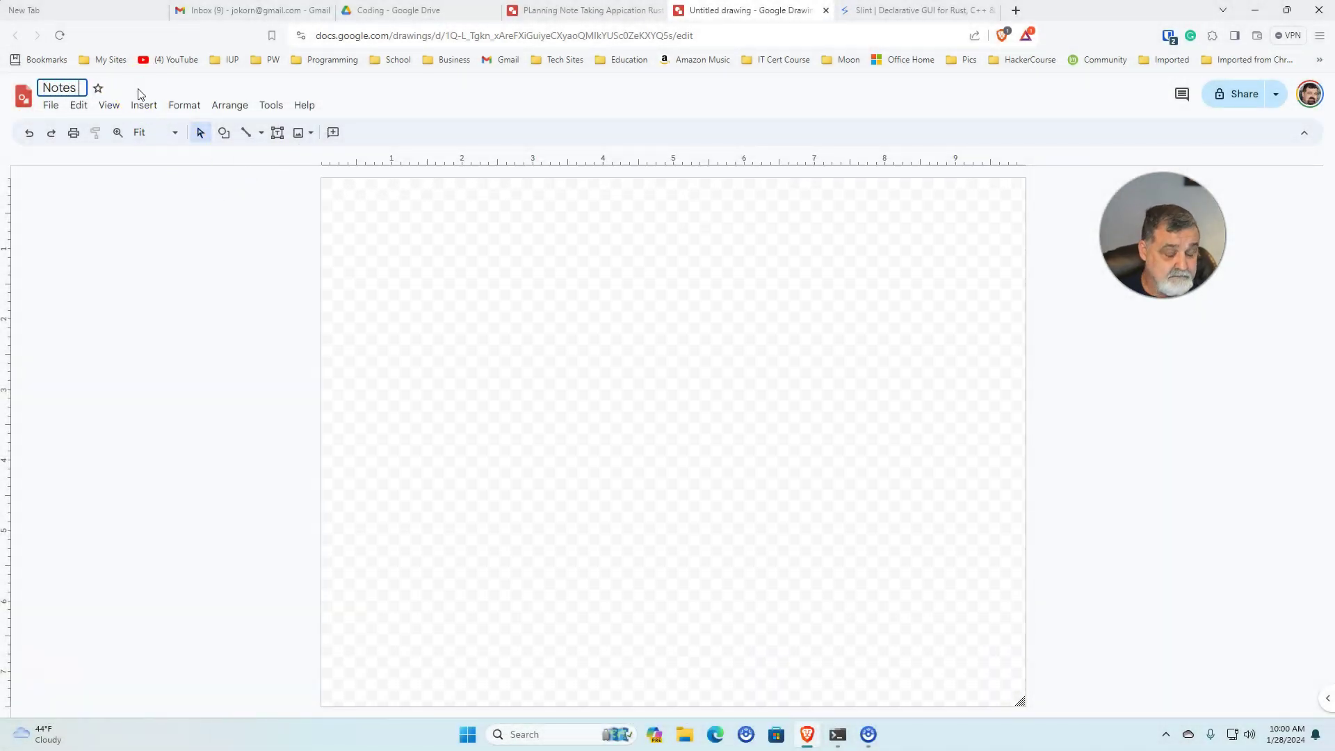
text( Application)
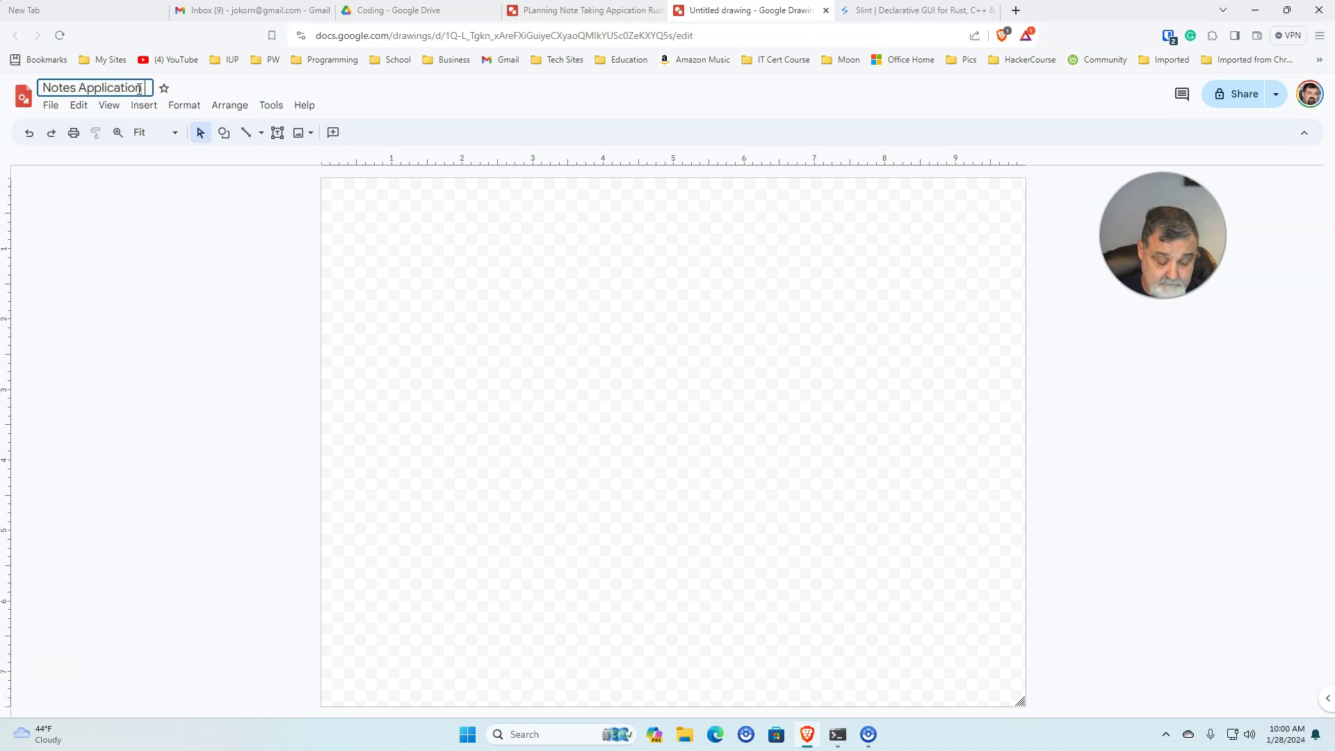
text( Layout)
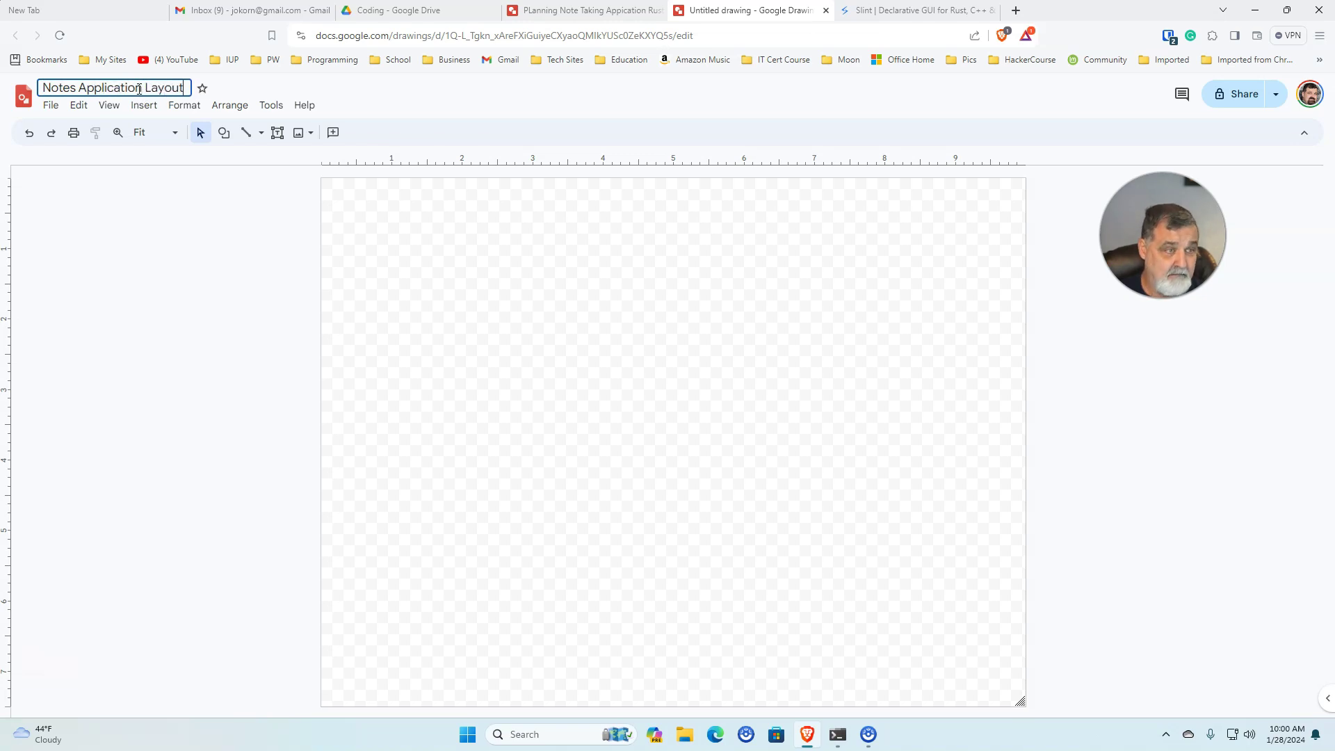
click(411, 221)
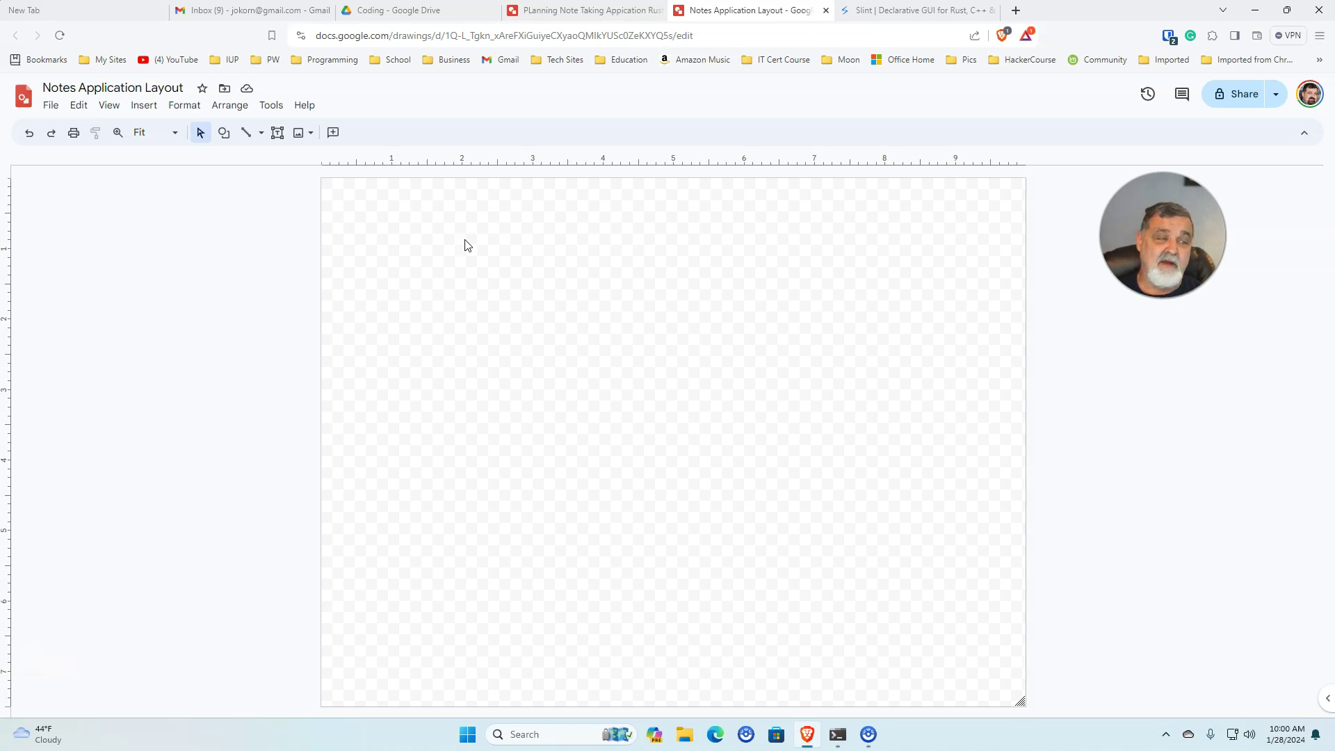
- Draw a large rectangle covering most of the page
click(510, 296)
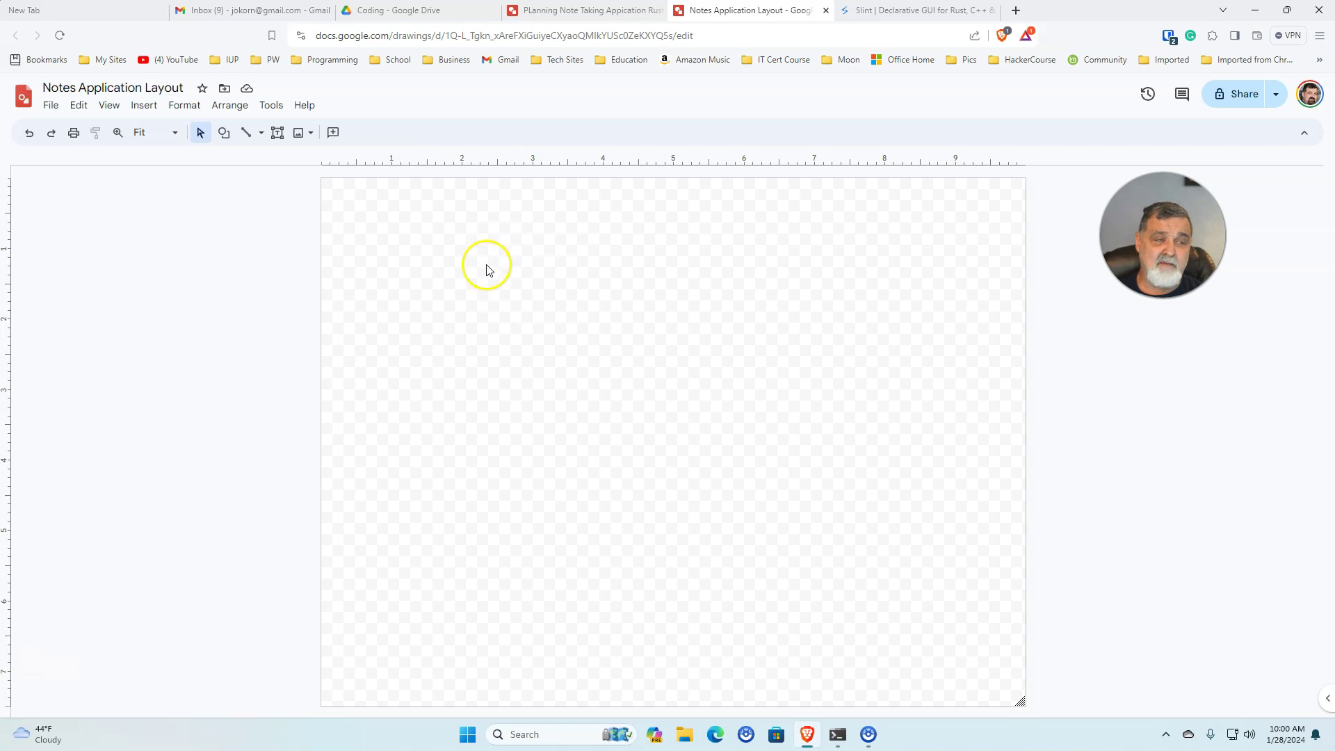
click(223, 132)
mouse_move(229, 158)
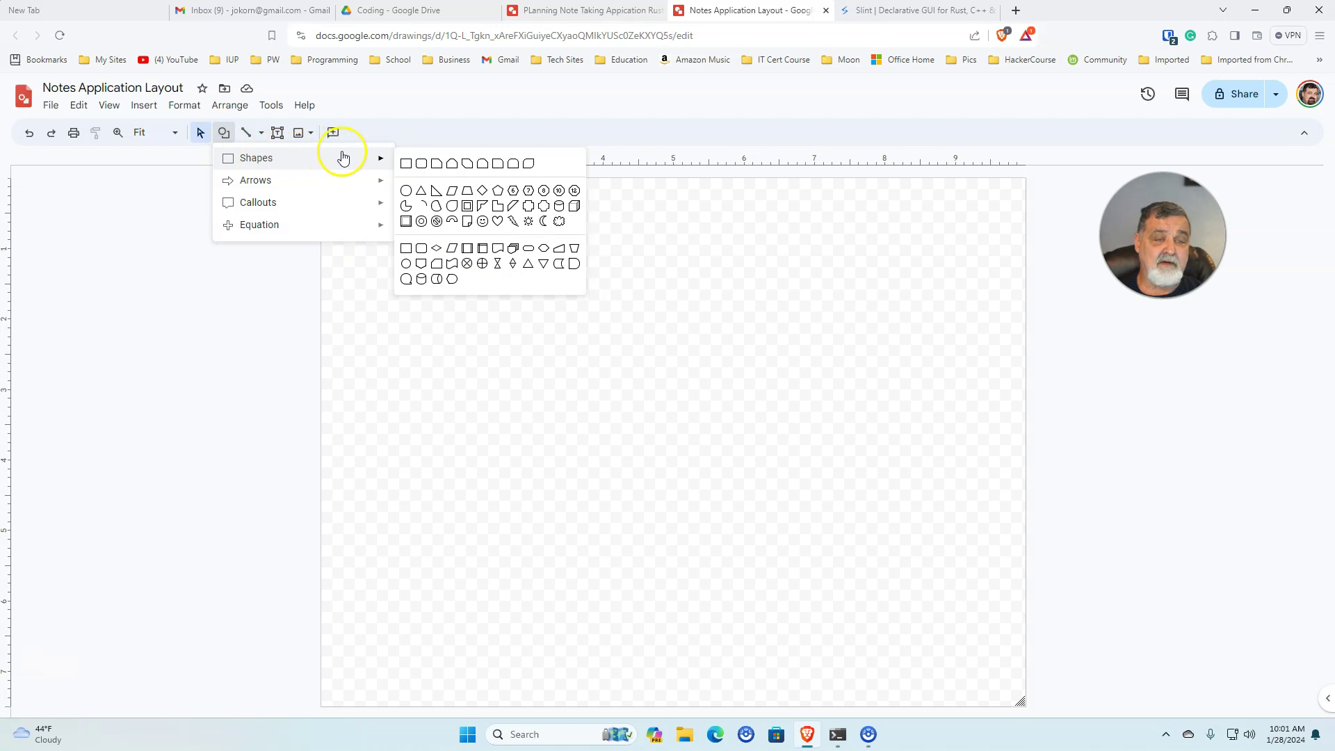
click(407, 166)
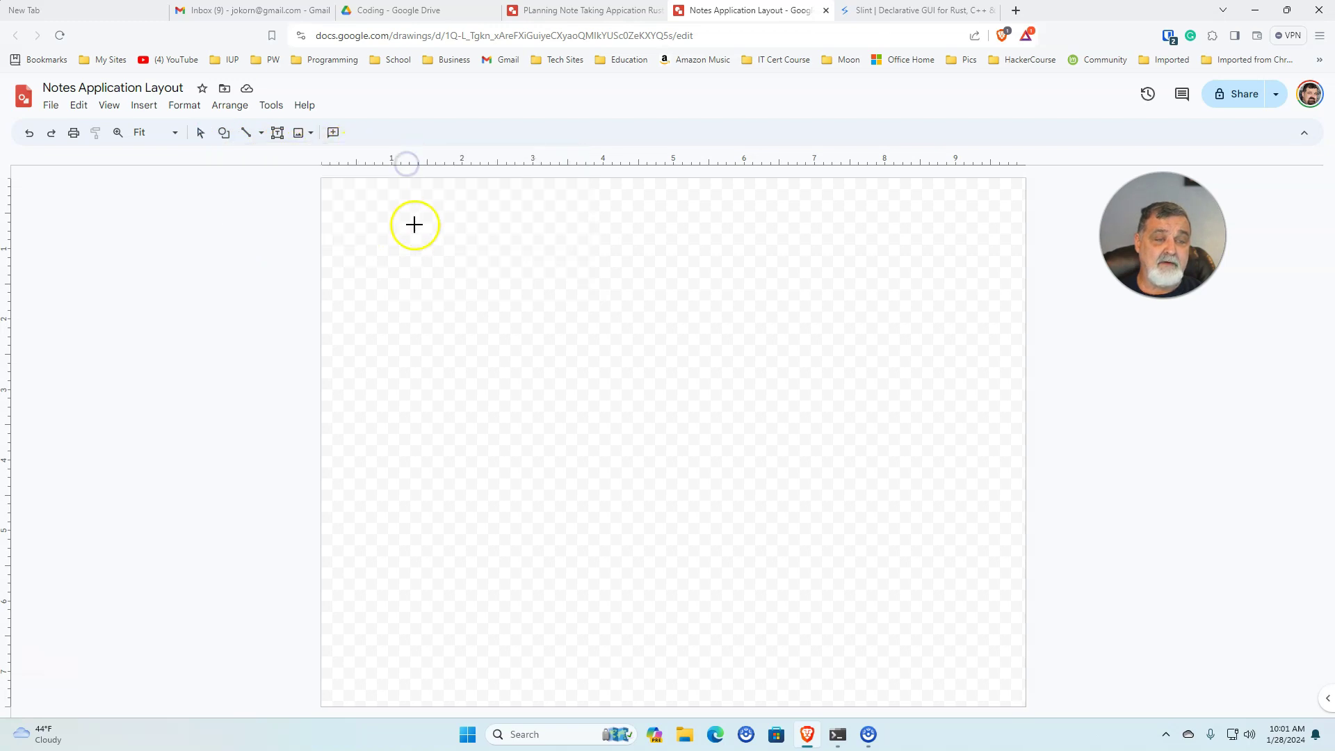
drag(377, 217, 997, 624)
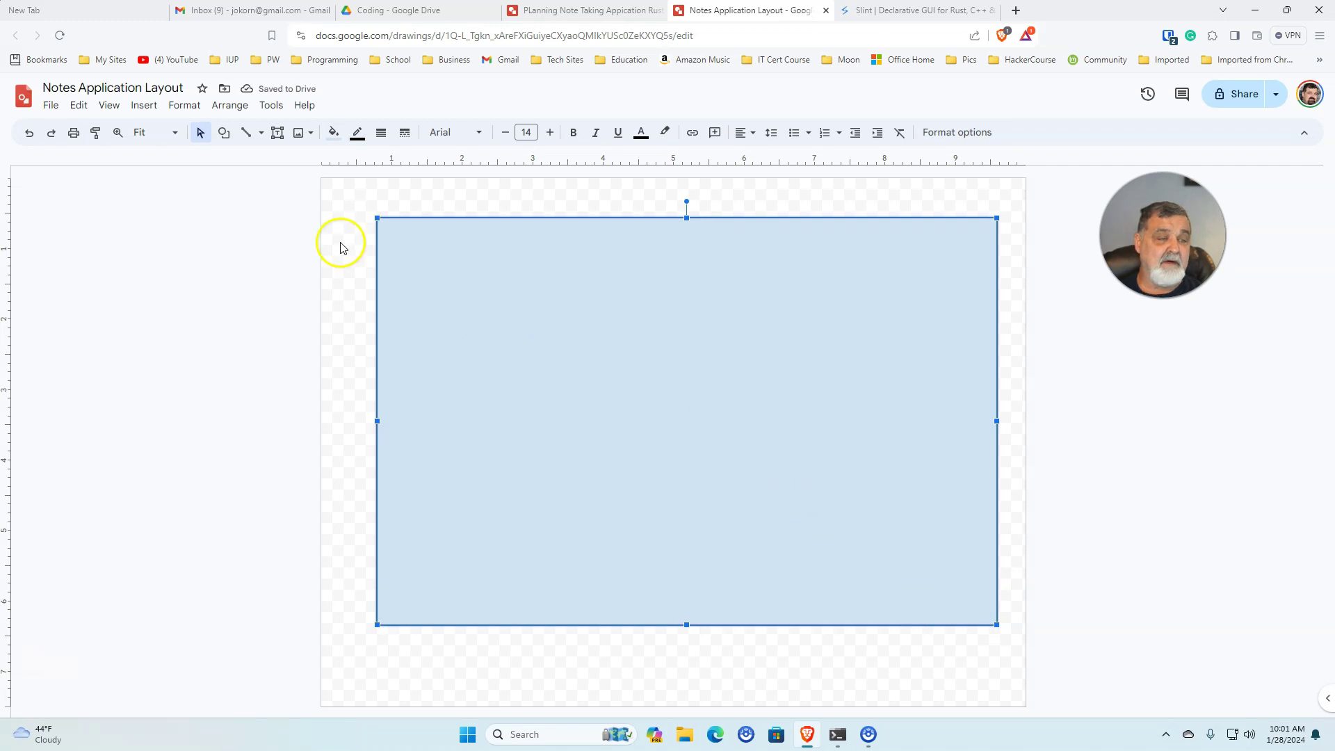
- Draw a tall narrower rectangle inside the large one's left side and lower its top edge
click(224, 132)
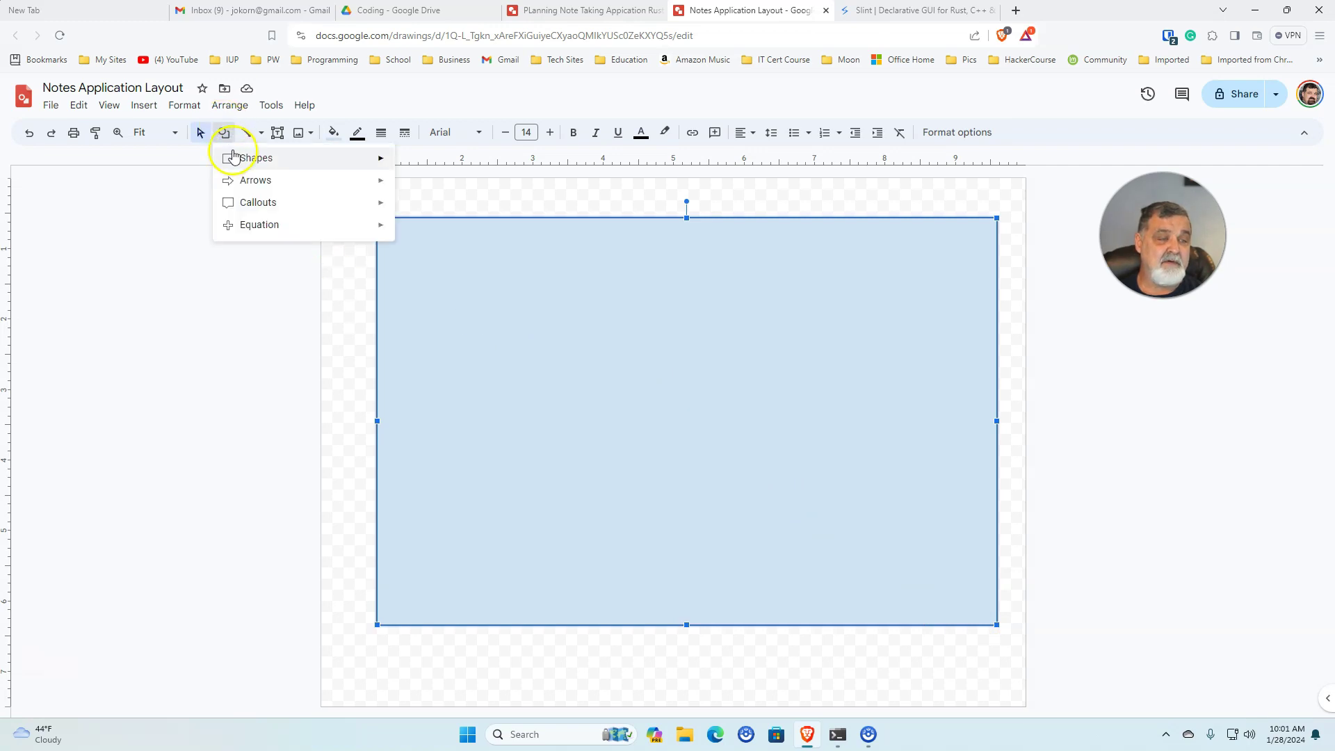
mouse_move(331, 156)
click(408, 159)
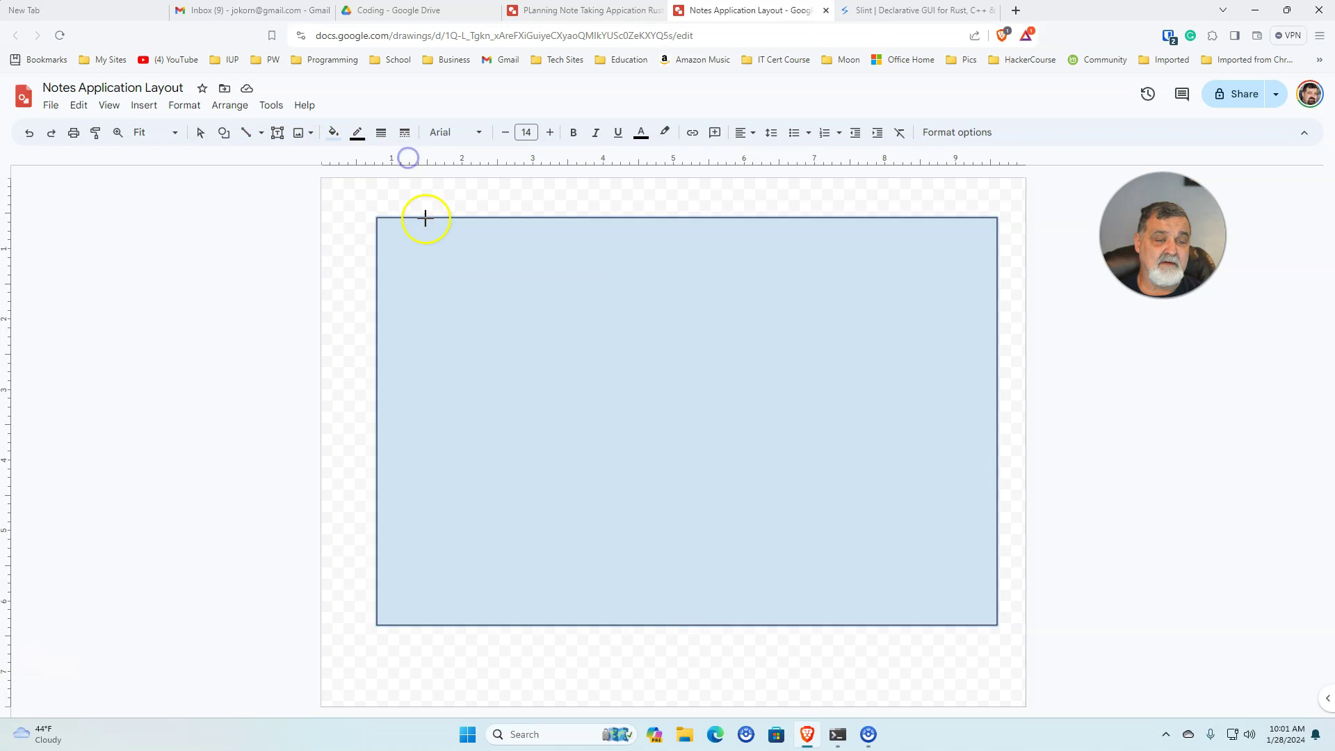
drag(394, 244, 634, 597)
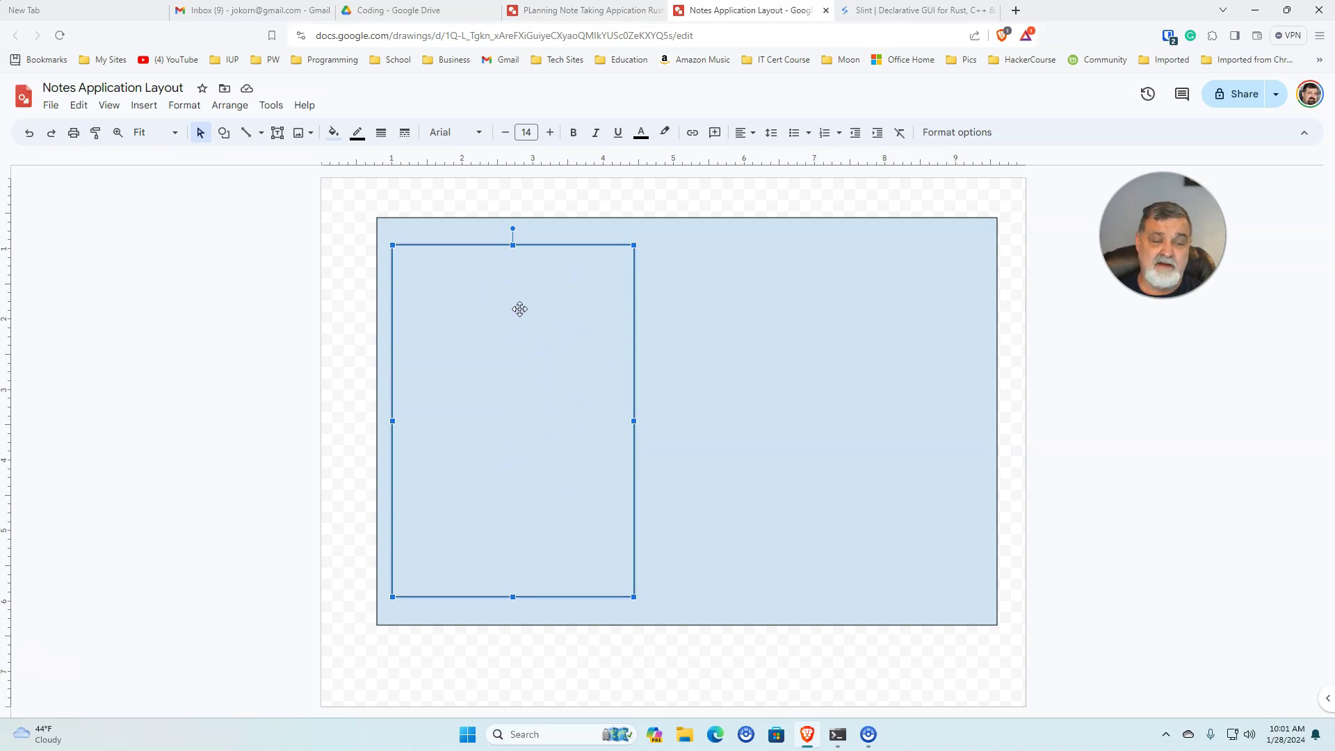
click(661, 260)
click(564, 245)
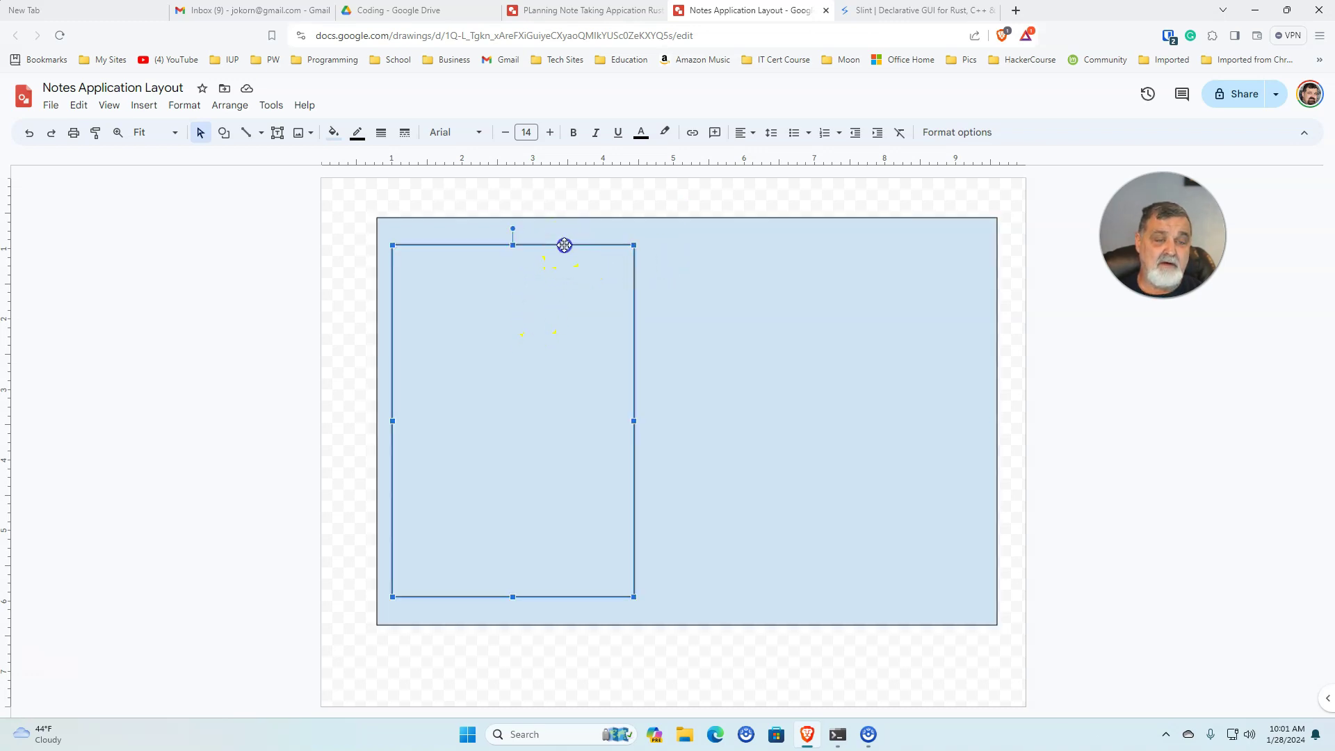
drag(514, 244, 513, 275)
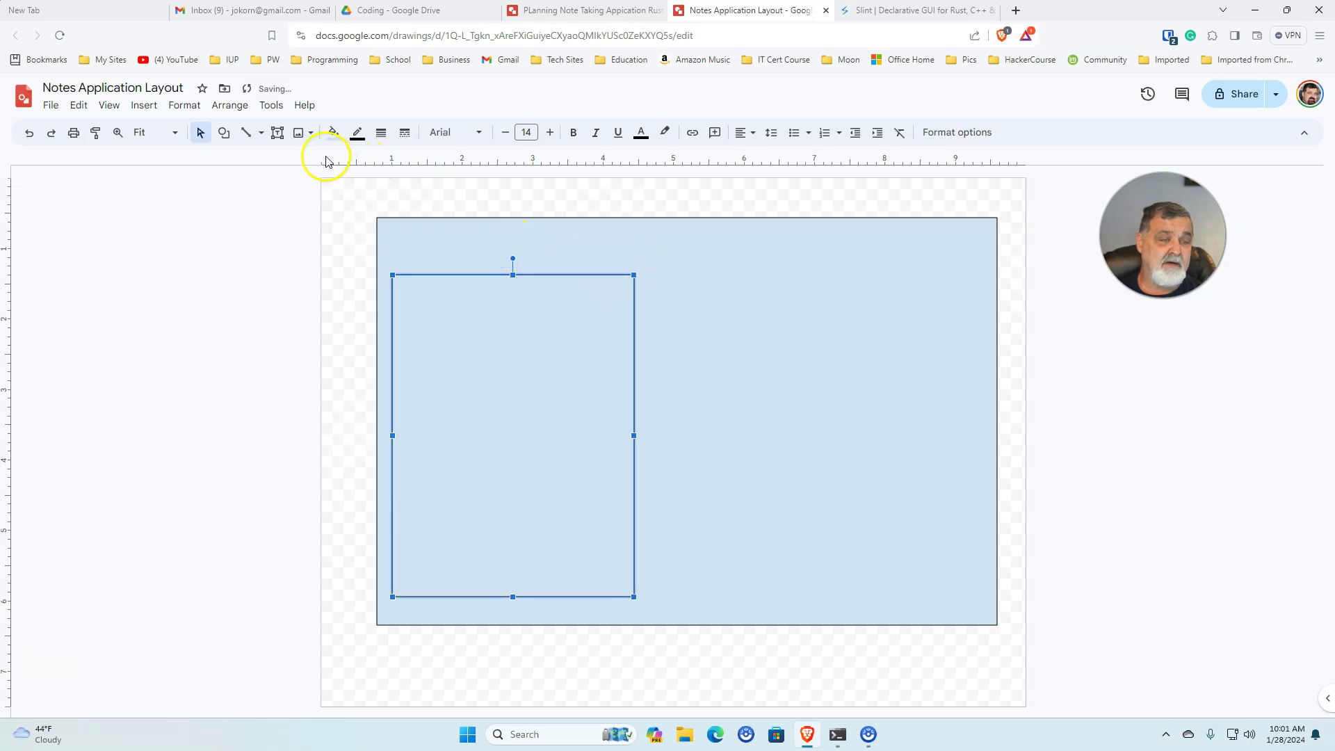
click(278, 132)
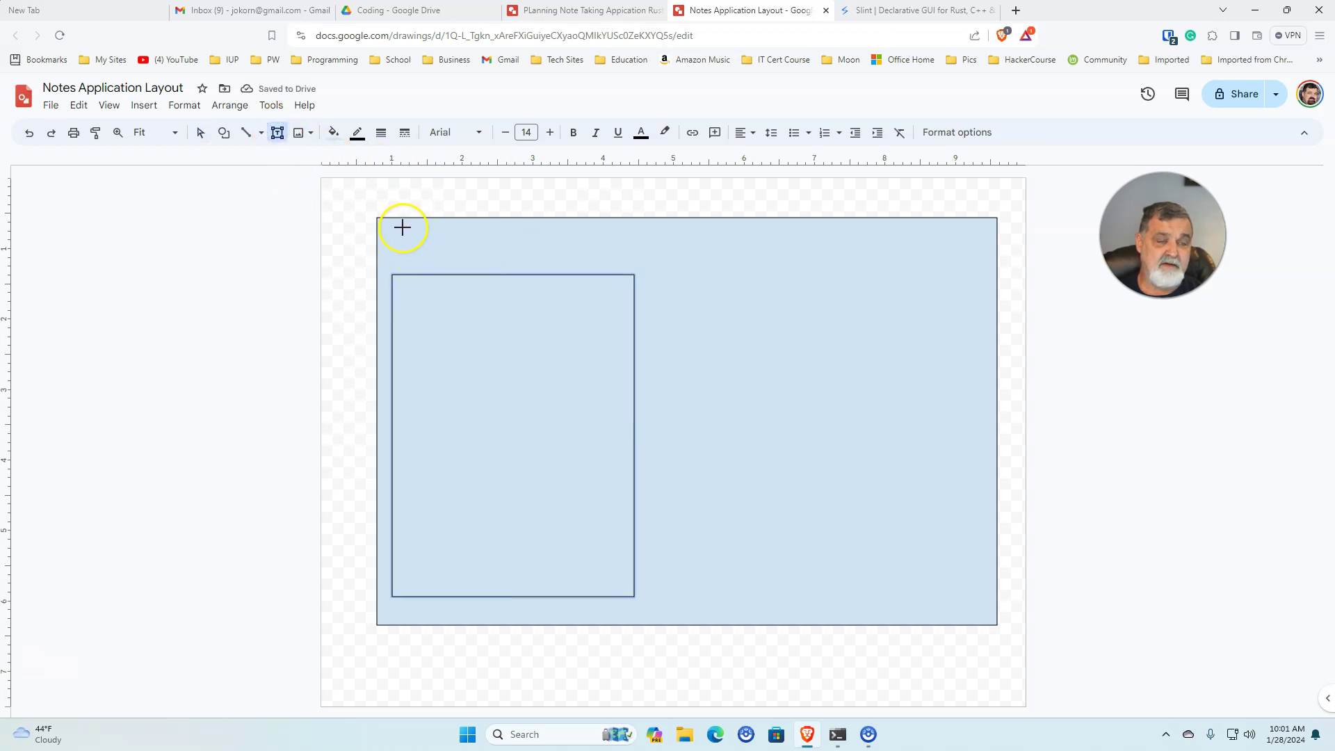
drag(398, 228, 625, 260)
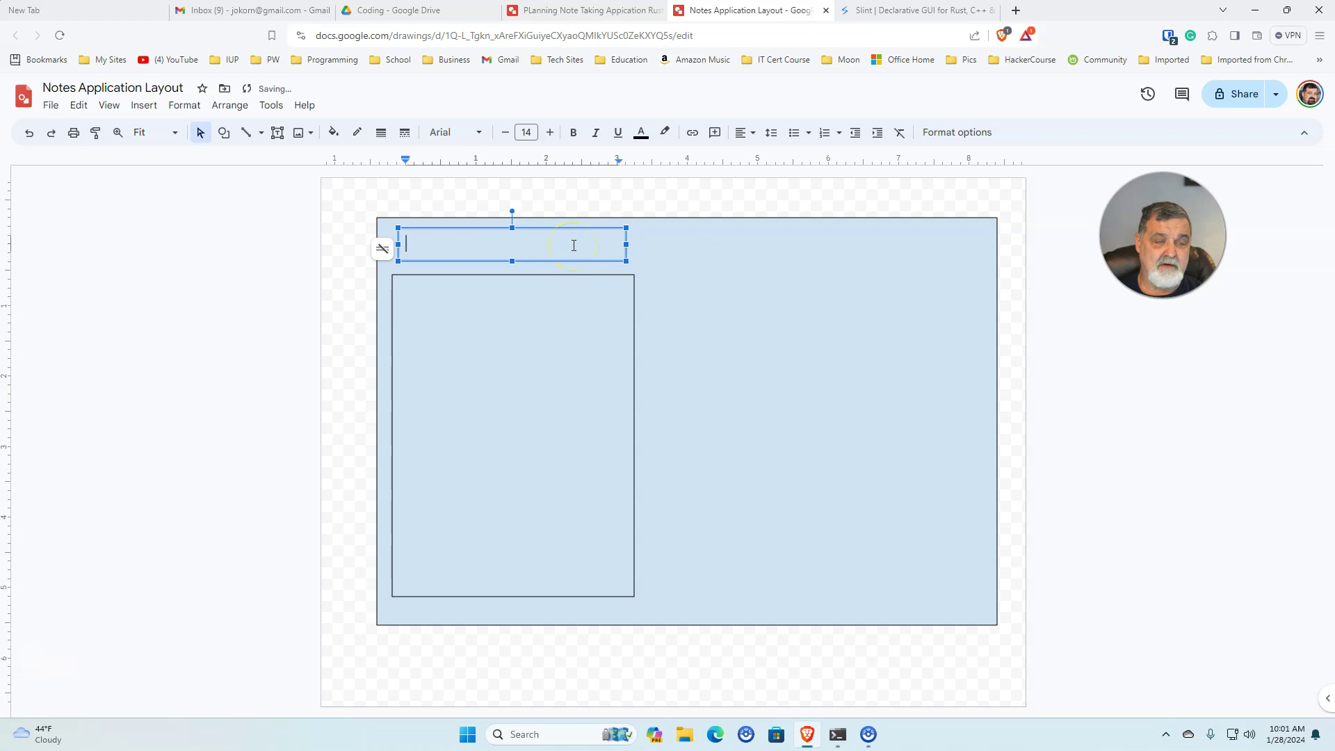
click(741, 132)
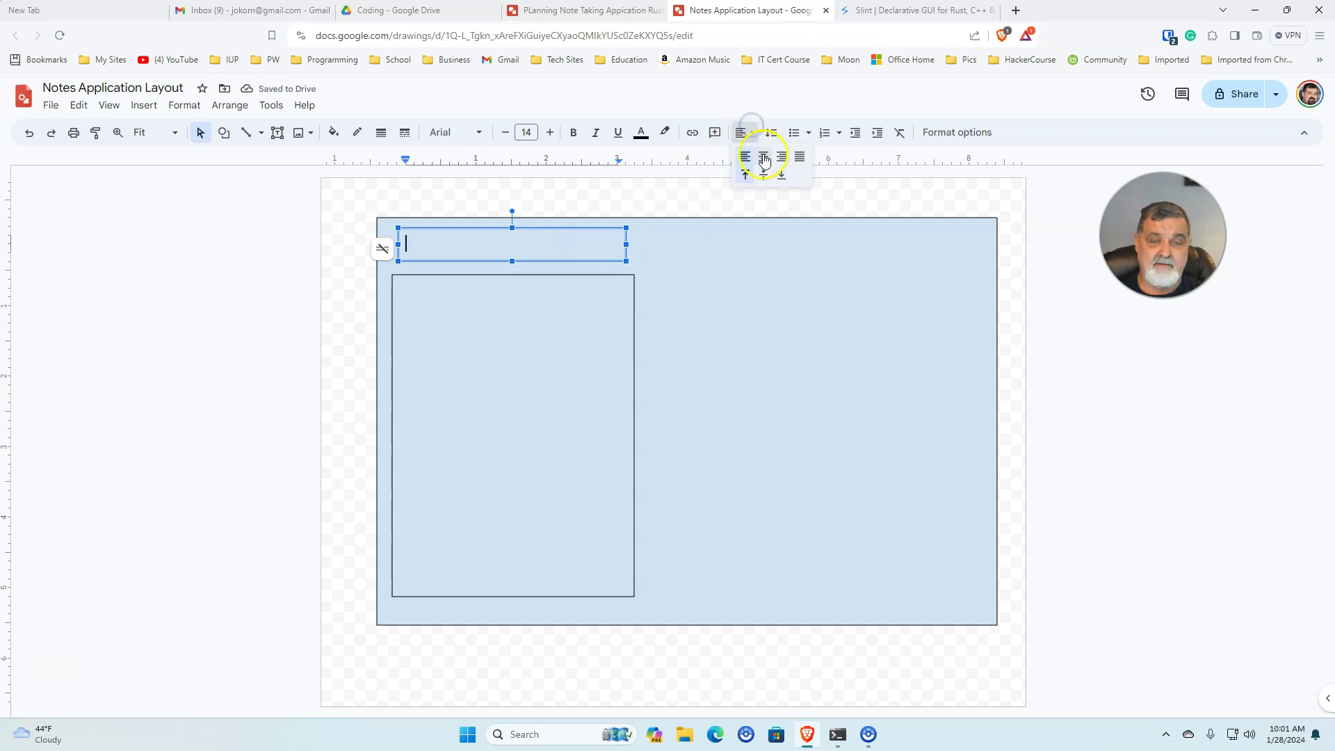
click(764, 158)
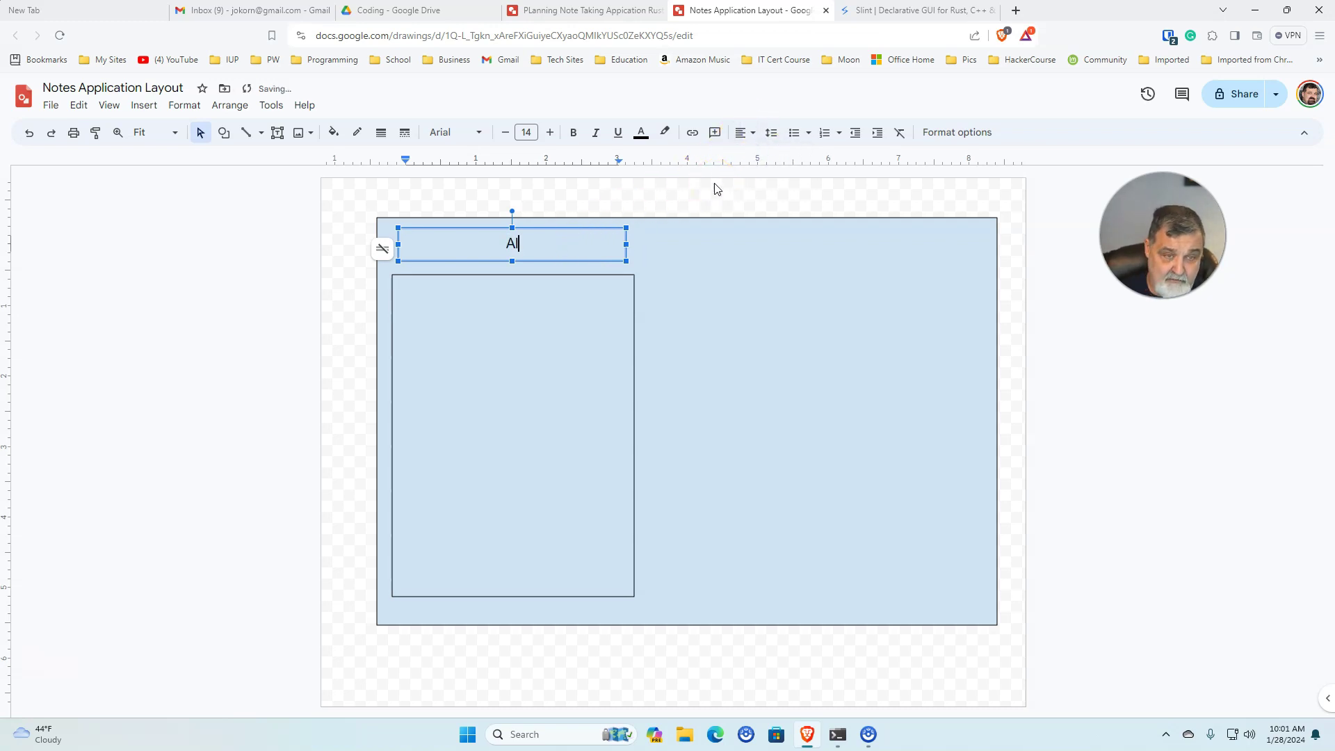
text(All Notes)
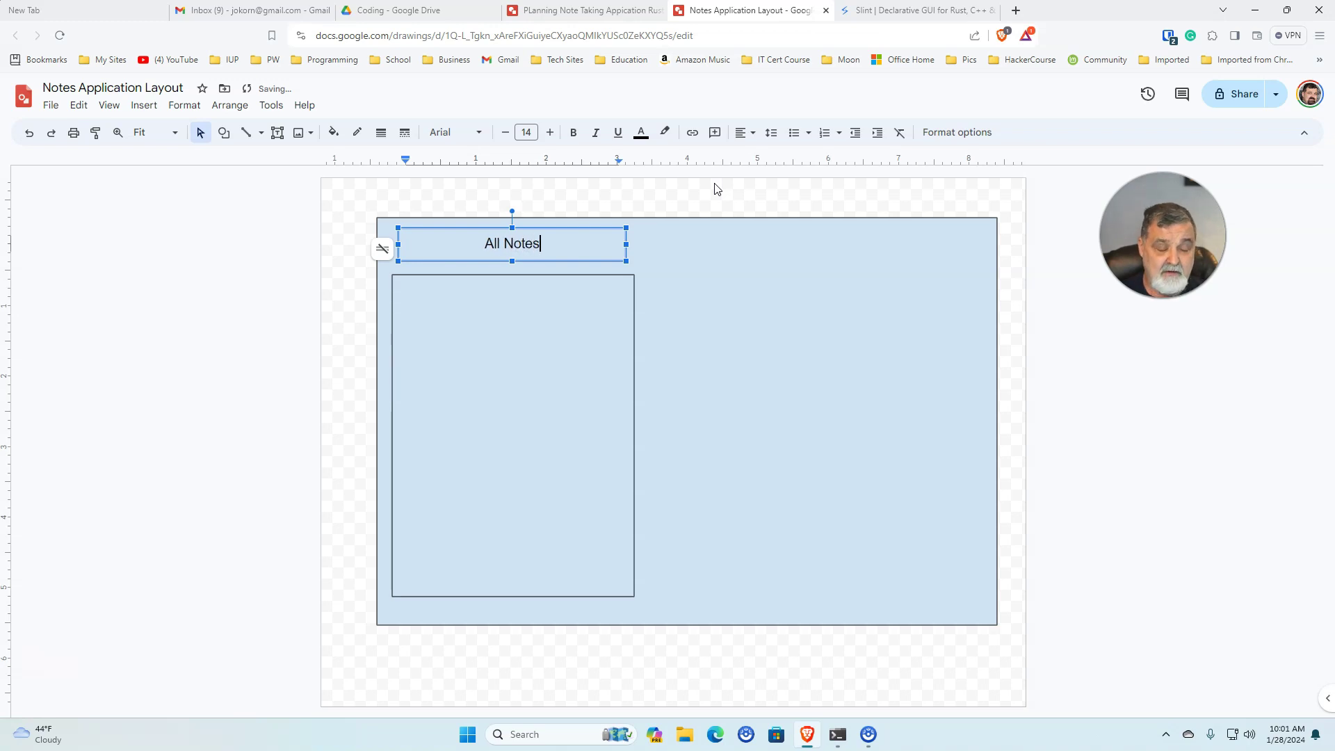
click(715, 193)
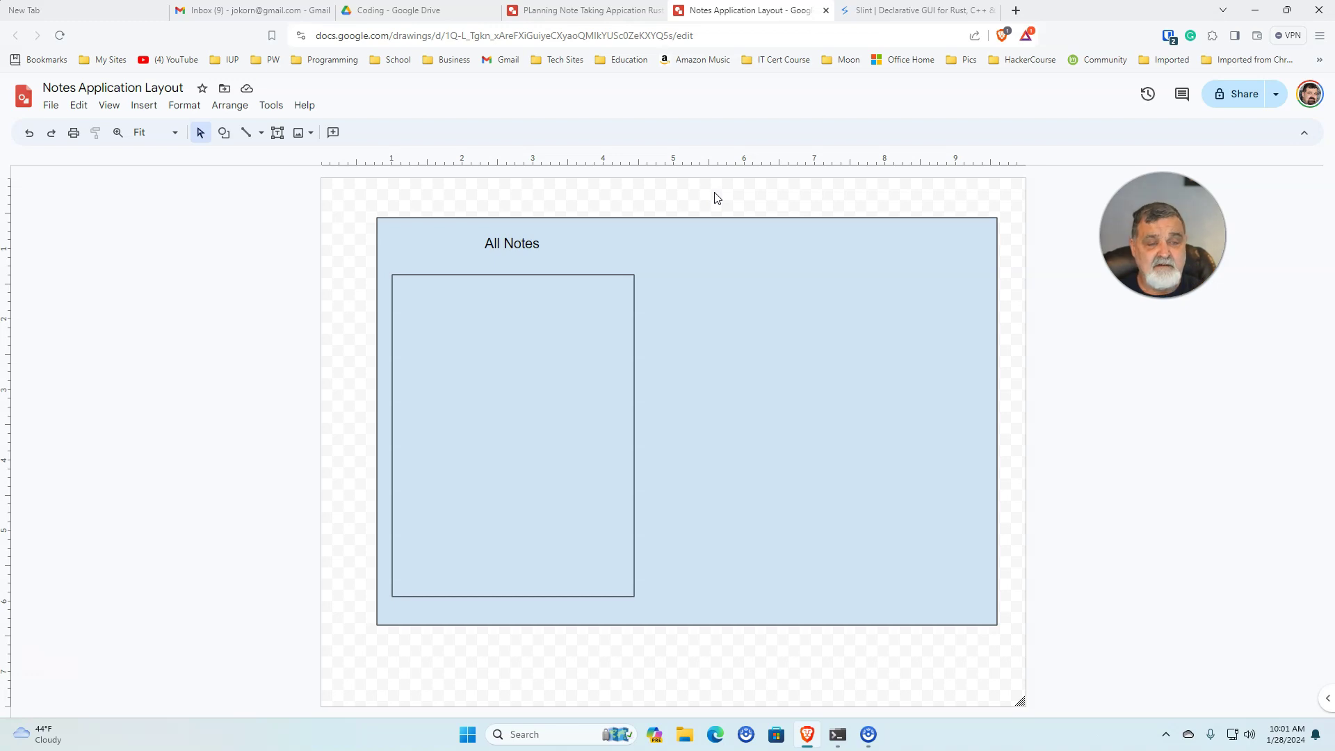
click(718, 229)
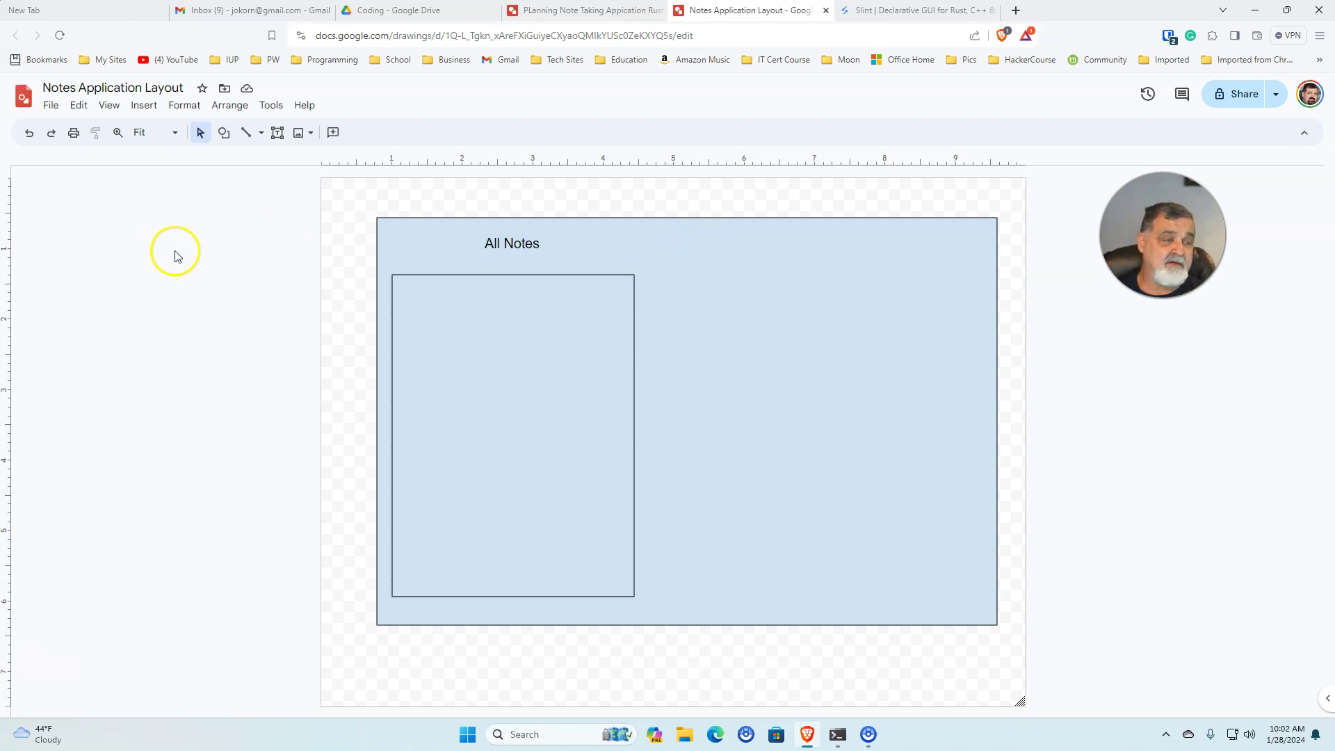
- Draw a wide short rectangle right of the list as the Note Name input box
click(223, 133)
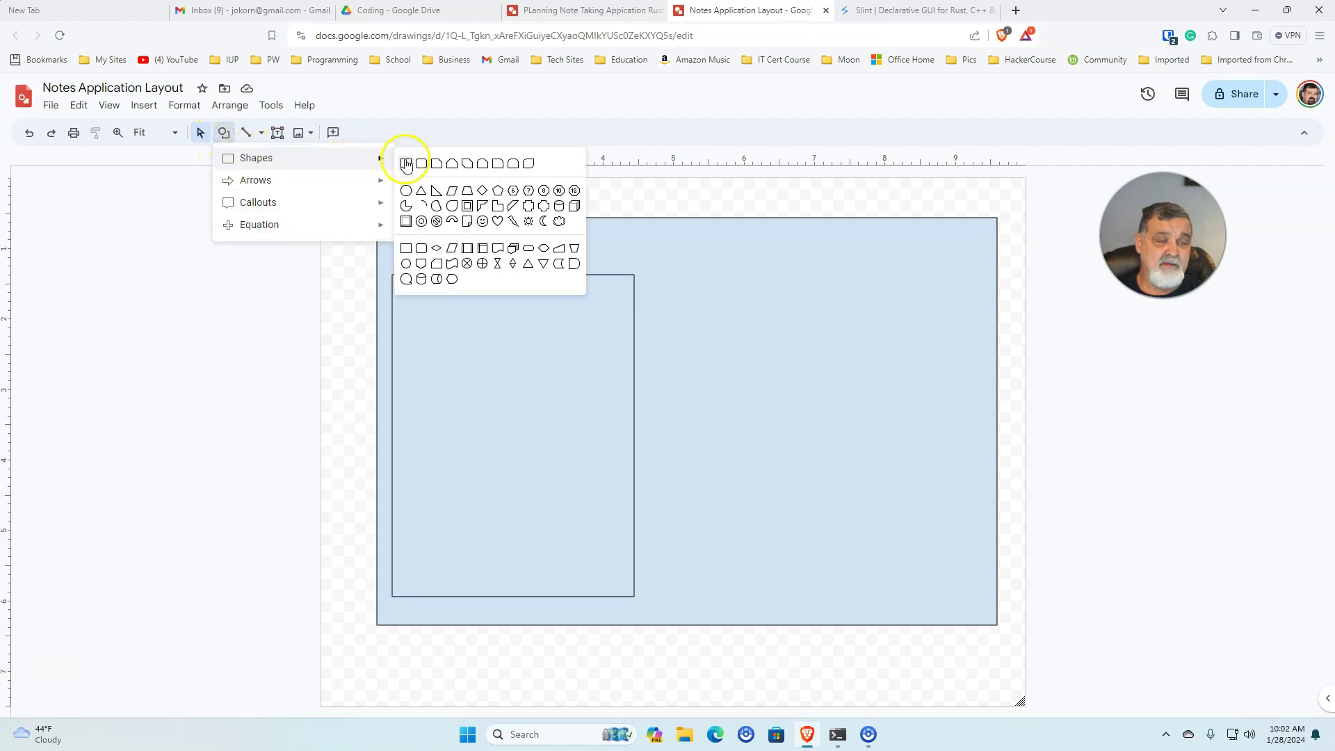
click(406, 162)
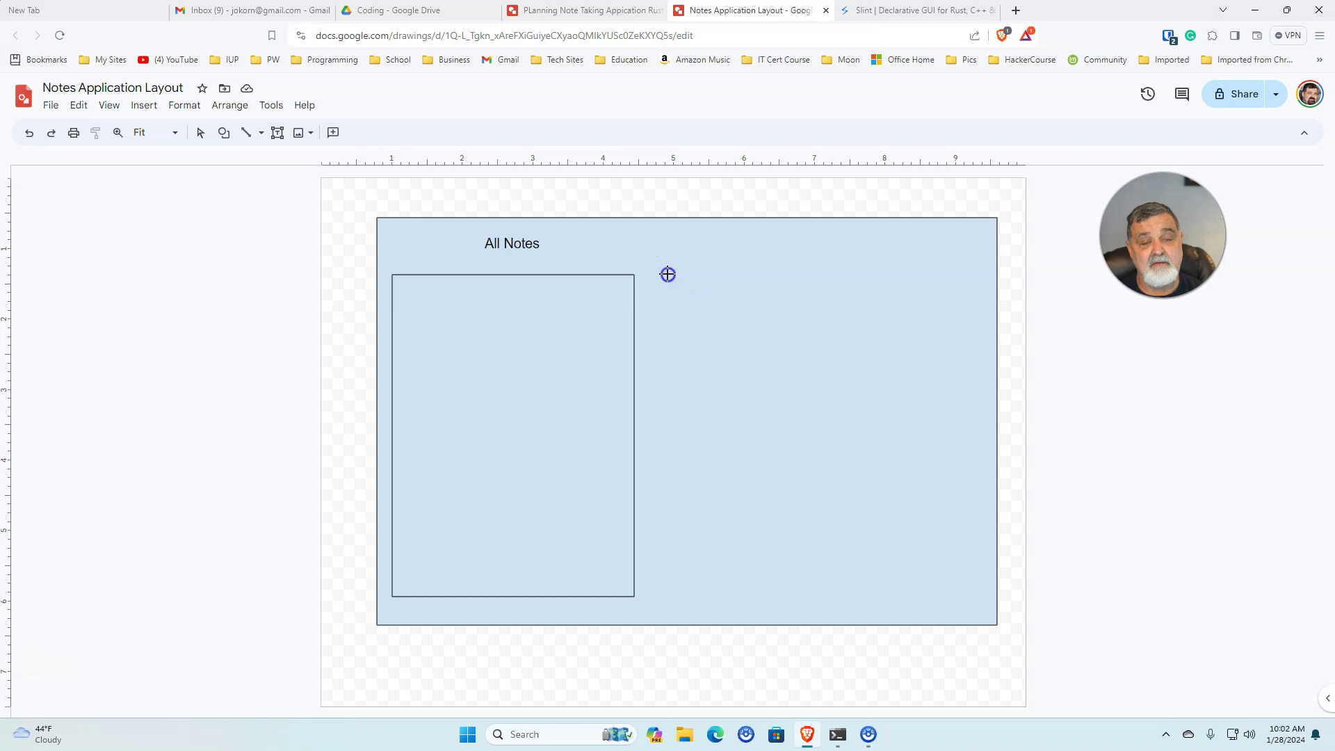
drag(668, 274, 956, 311)
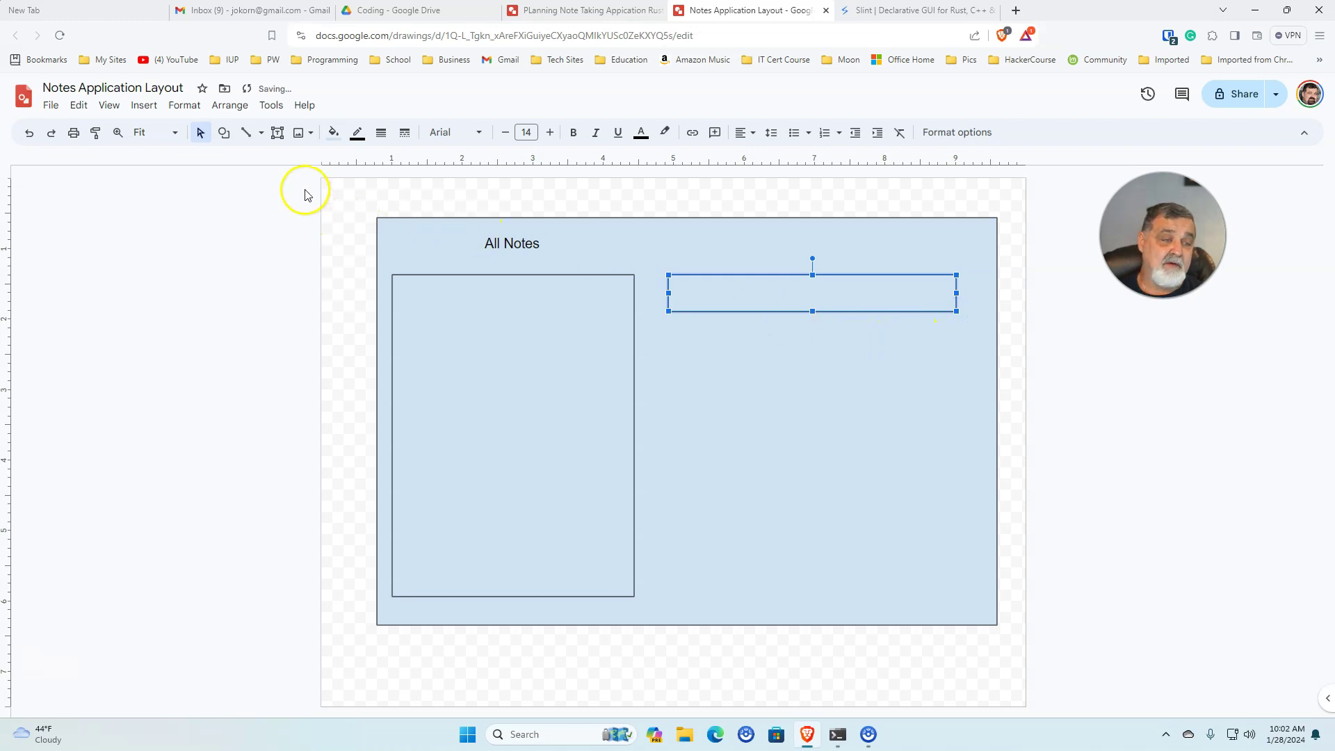
- Add a 'Note Name' text label above the input box
click(277, 132)
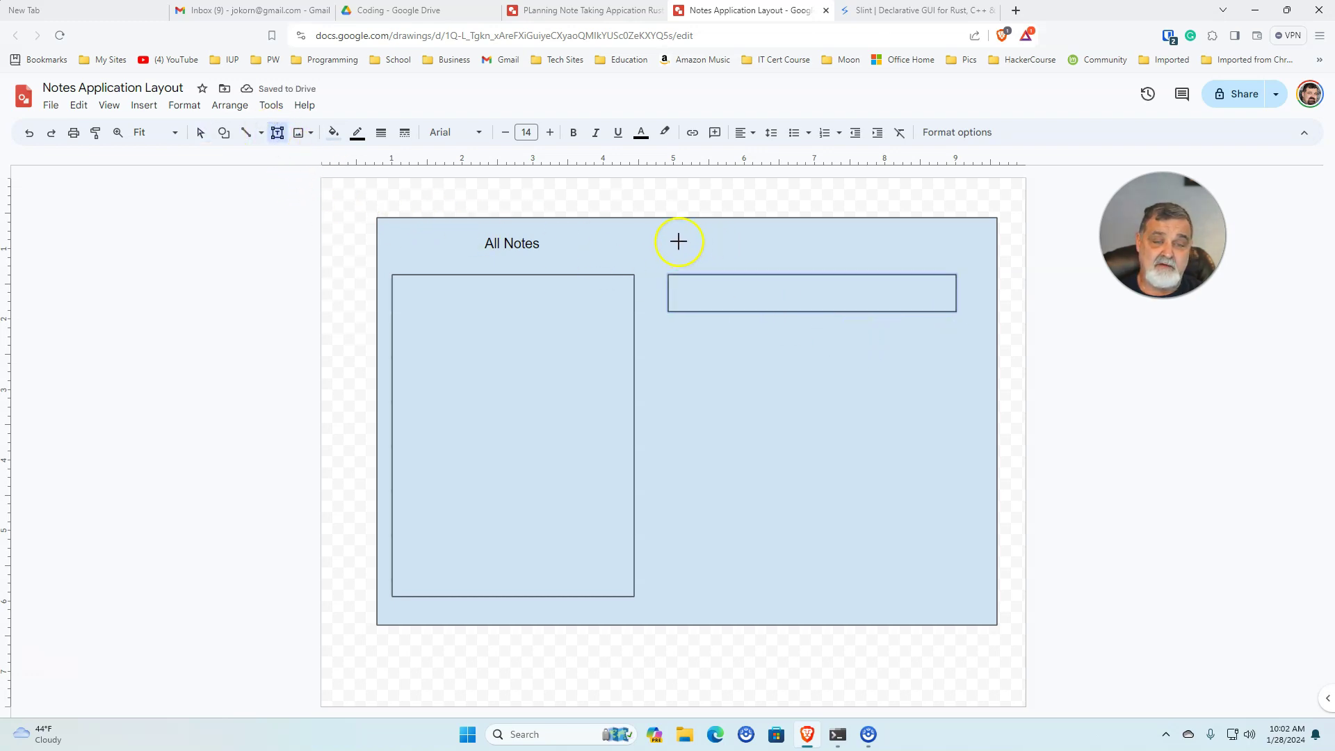
drag(674, 237, 802, 261)
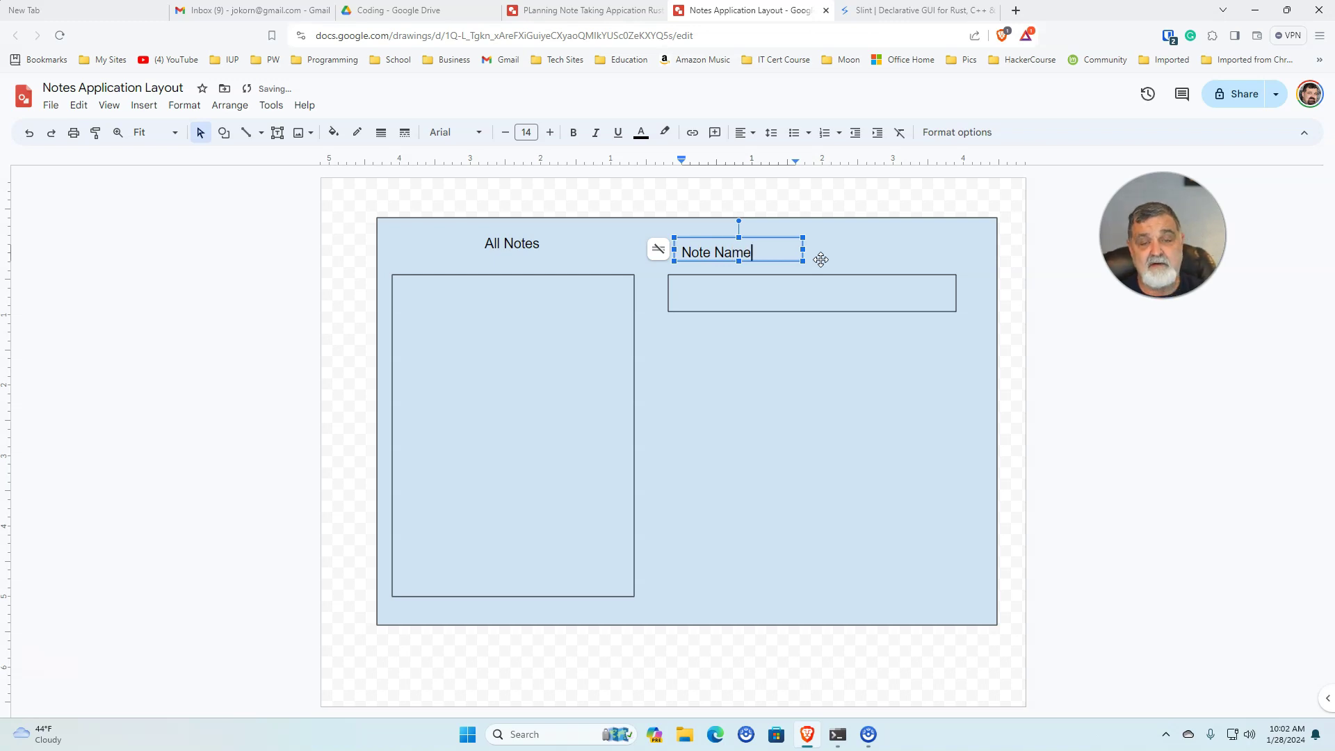
click(823, 257)
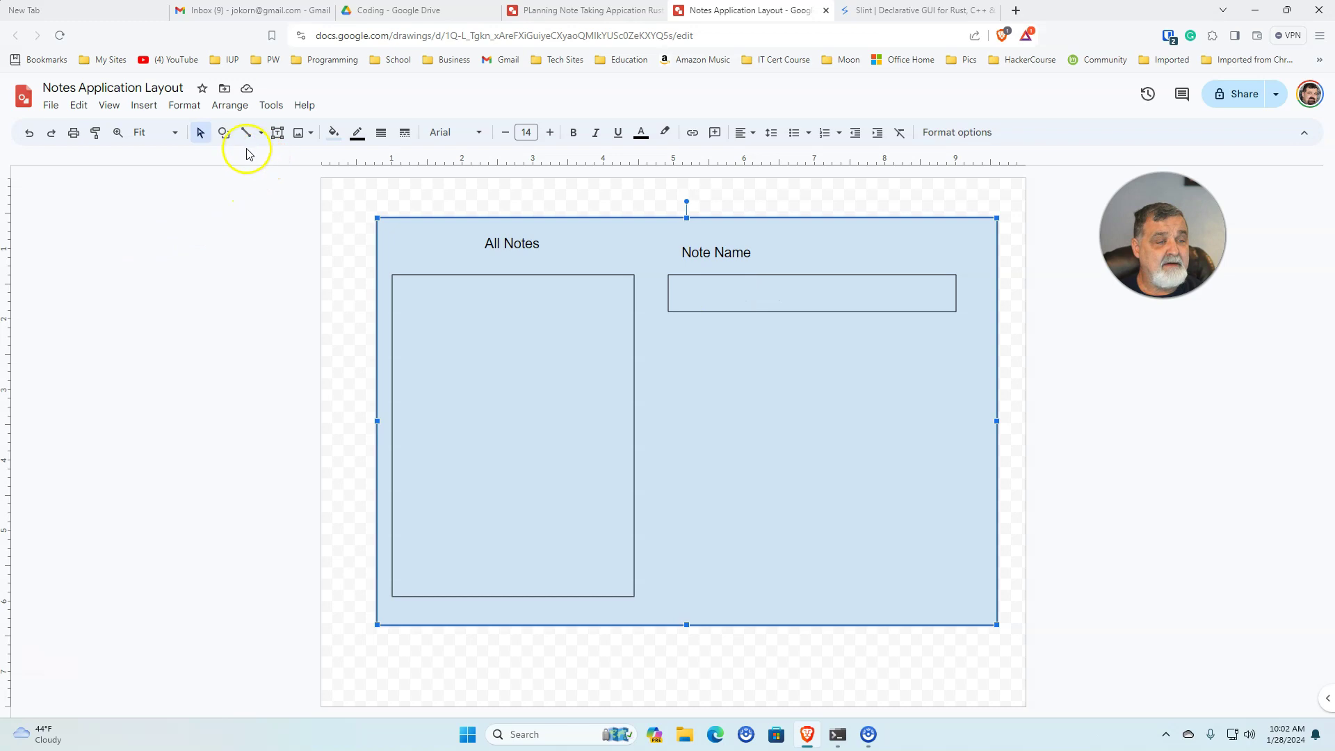
- Draw a tall note body rectangle under the Note Name field and align it
click(223, 132)
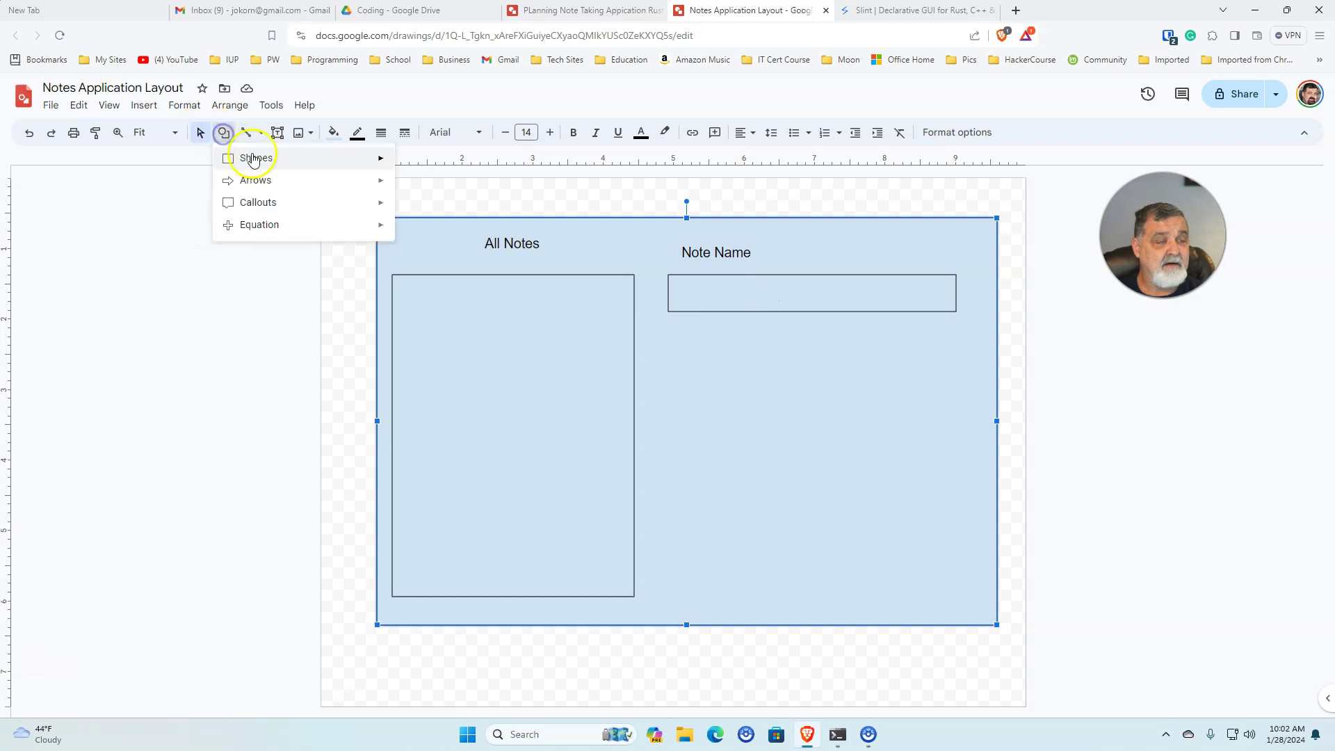
mouse_move(306, 156)
click(407, 159)
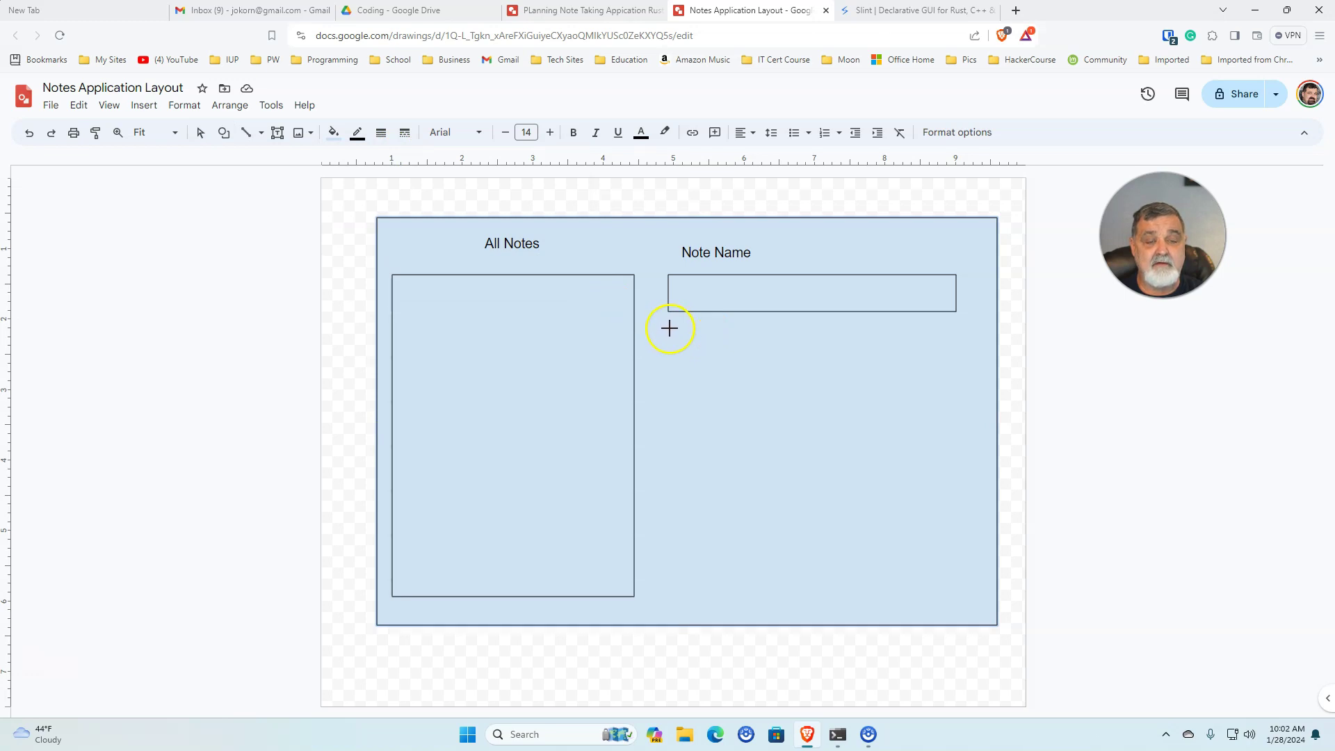
drag(670, 328, 959, 580)
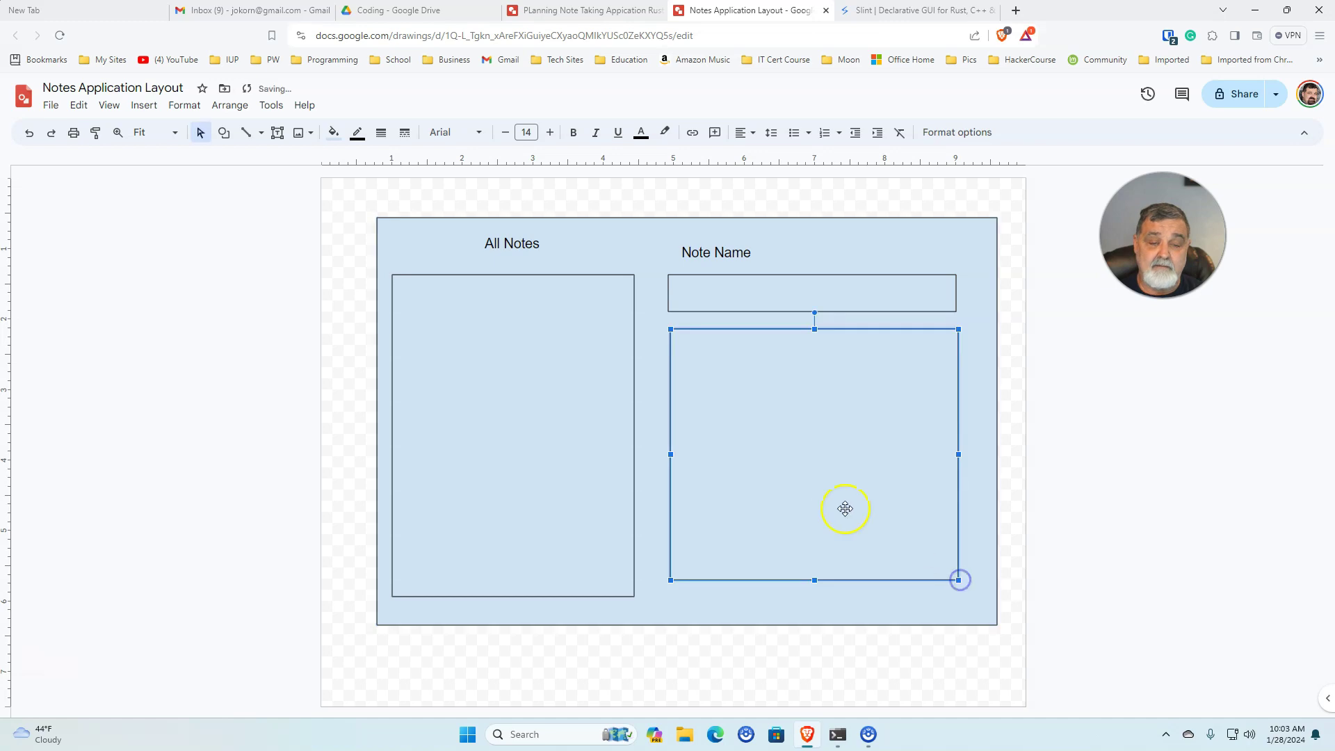
drag(793, 468, 799, 478)
drag(716, 432, 715, 426)
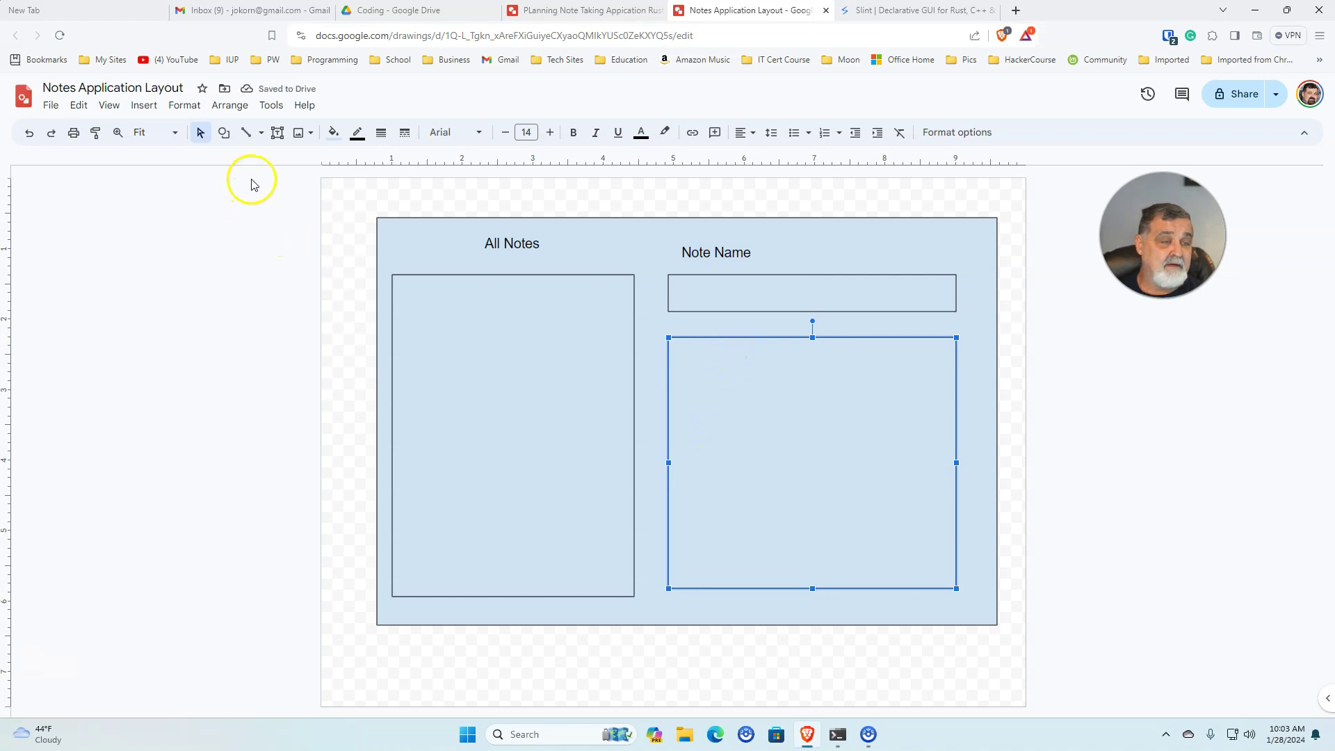
- Add a 'Note:' text label above the note body box
click(276, 136)
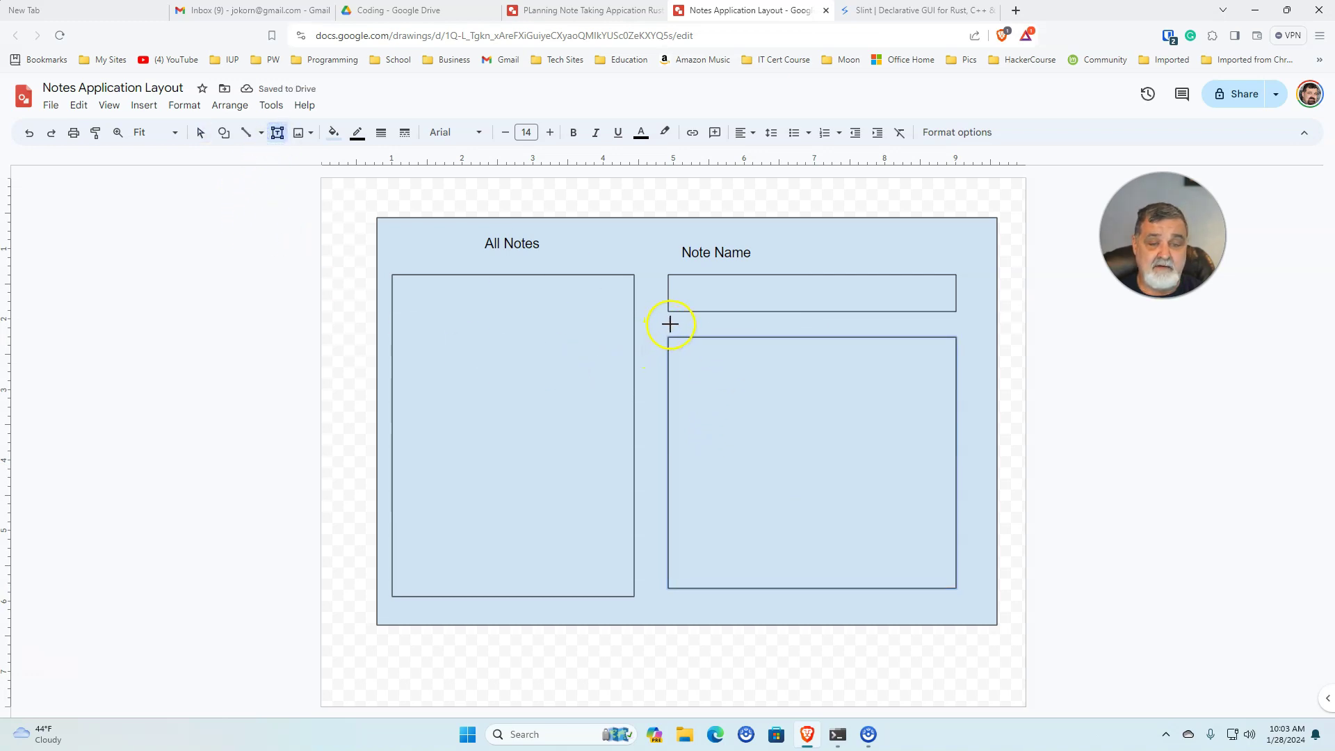
drag(671, 321, 794, 342)
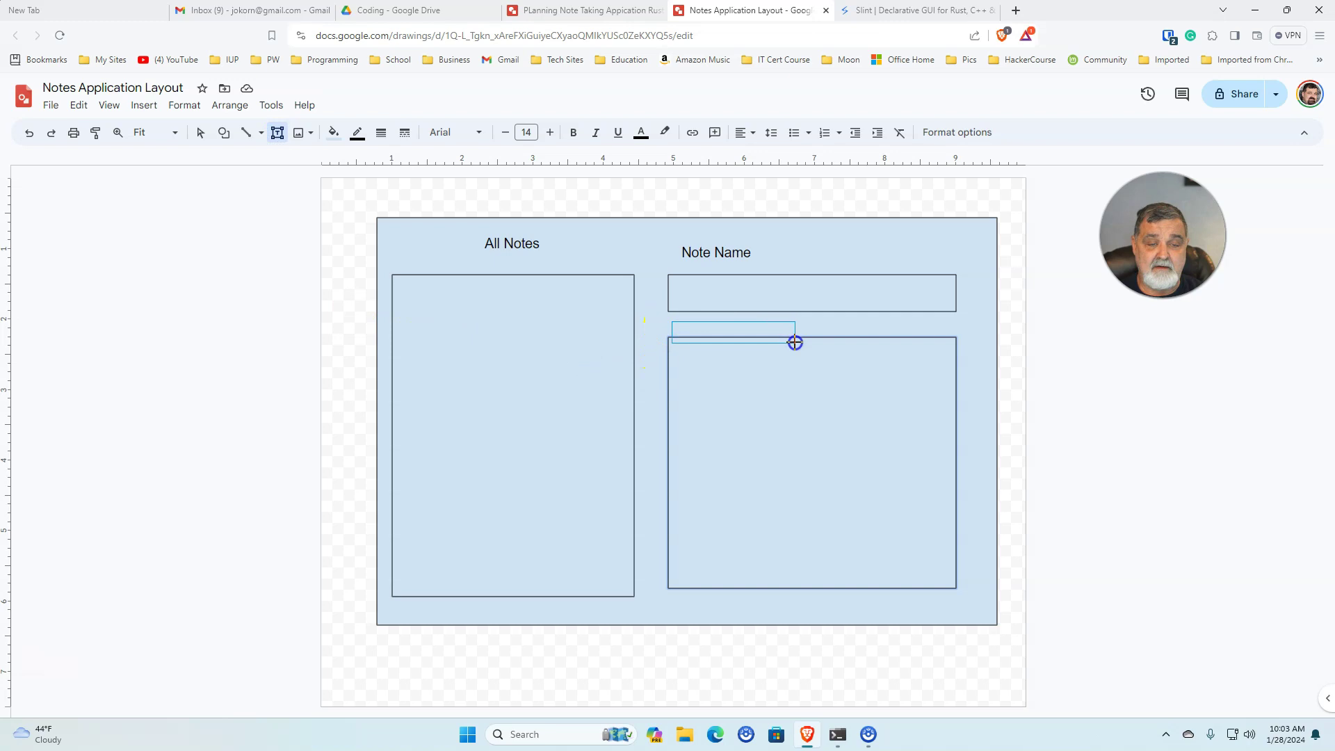
text(Note:)
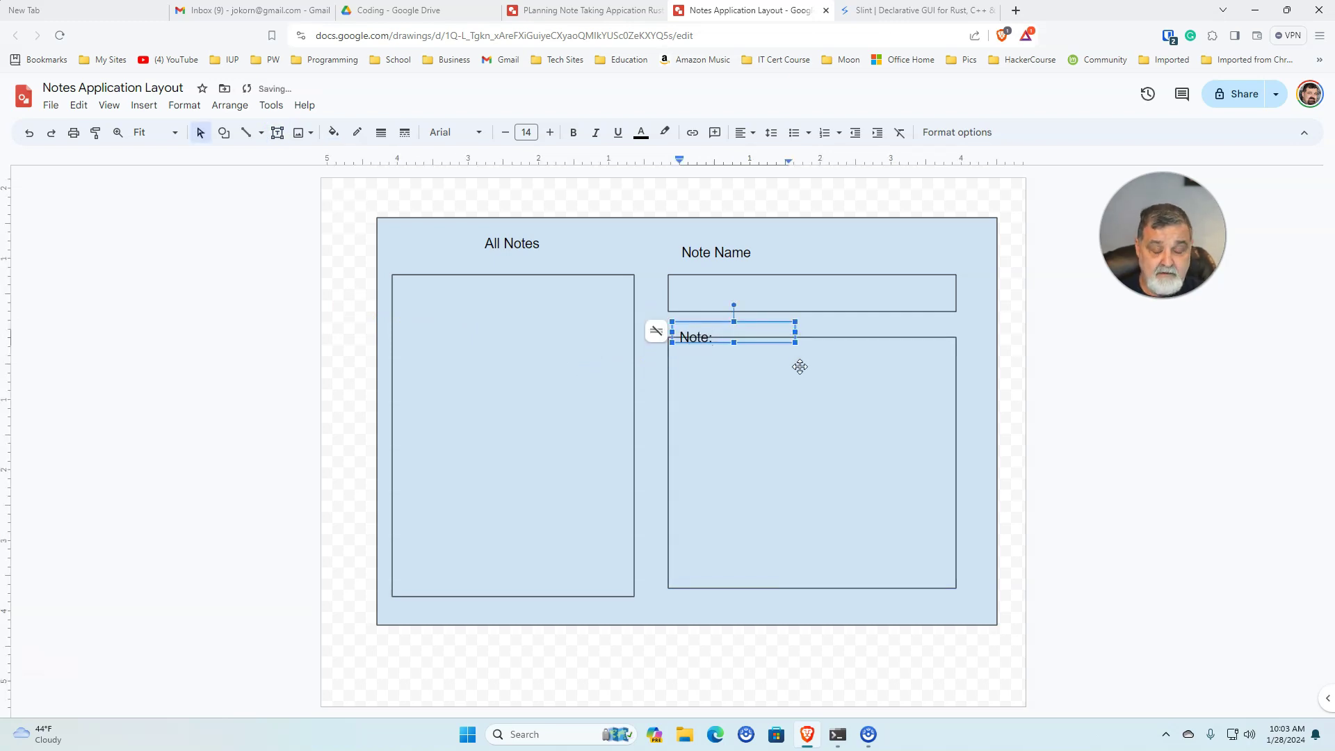
click(784, 364)
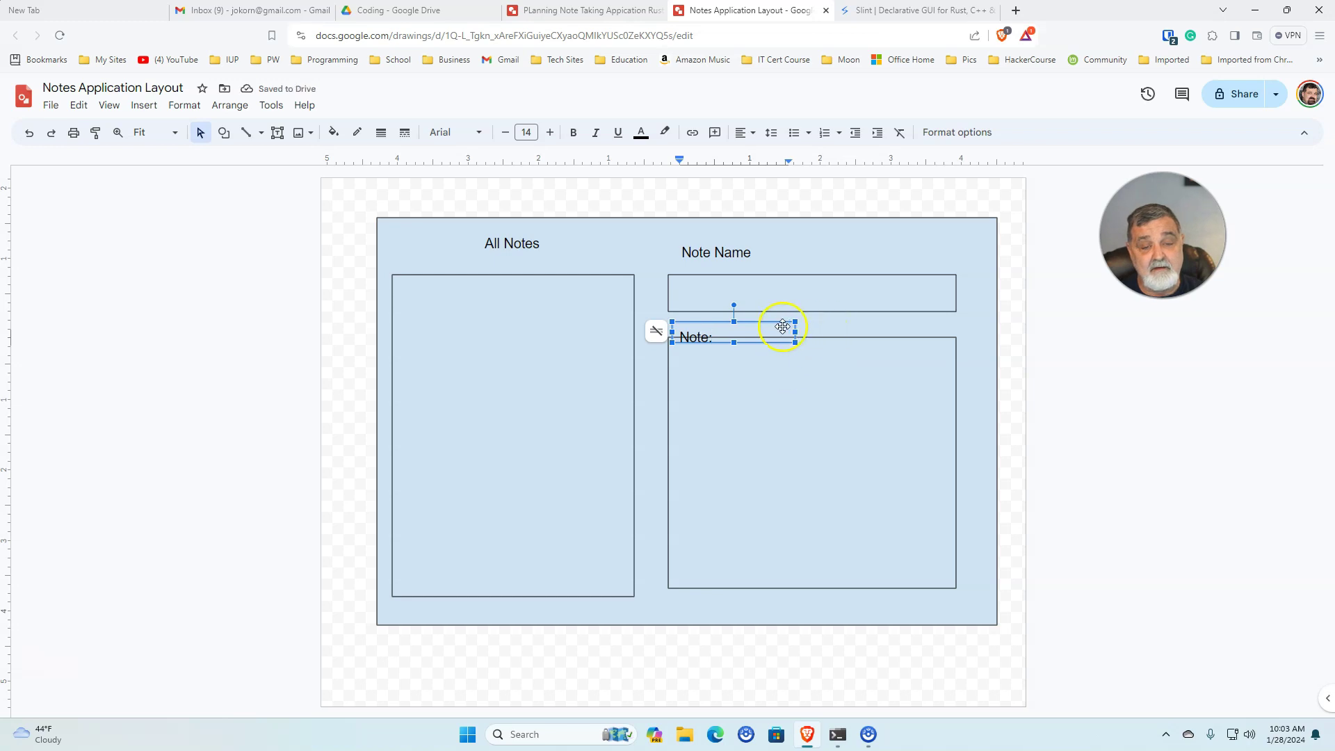
drag(766, 324, 763, 319)
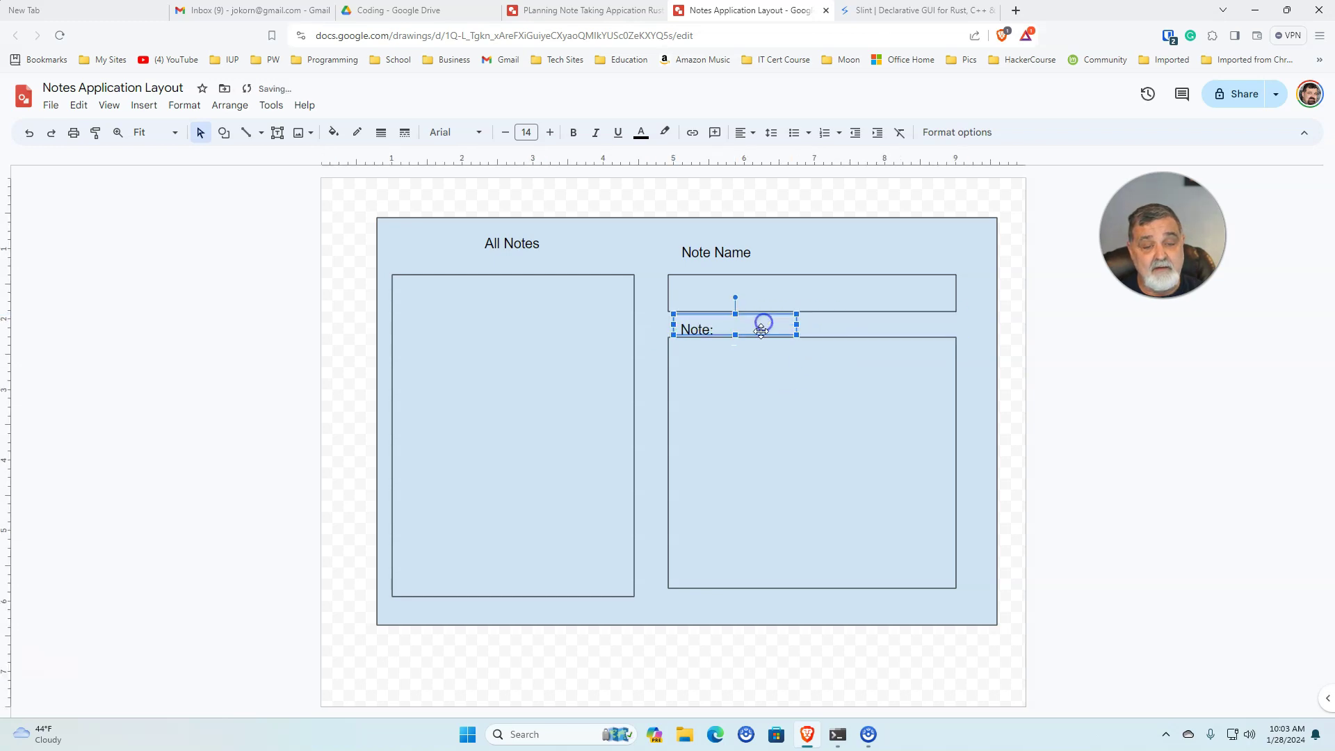
click(977, 376)
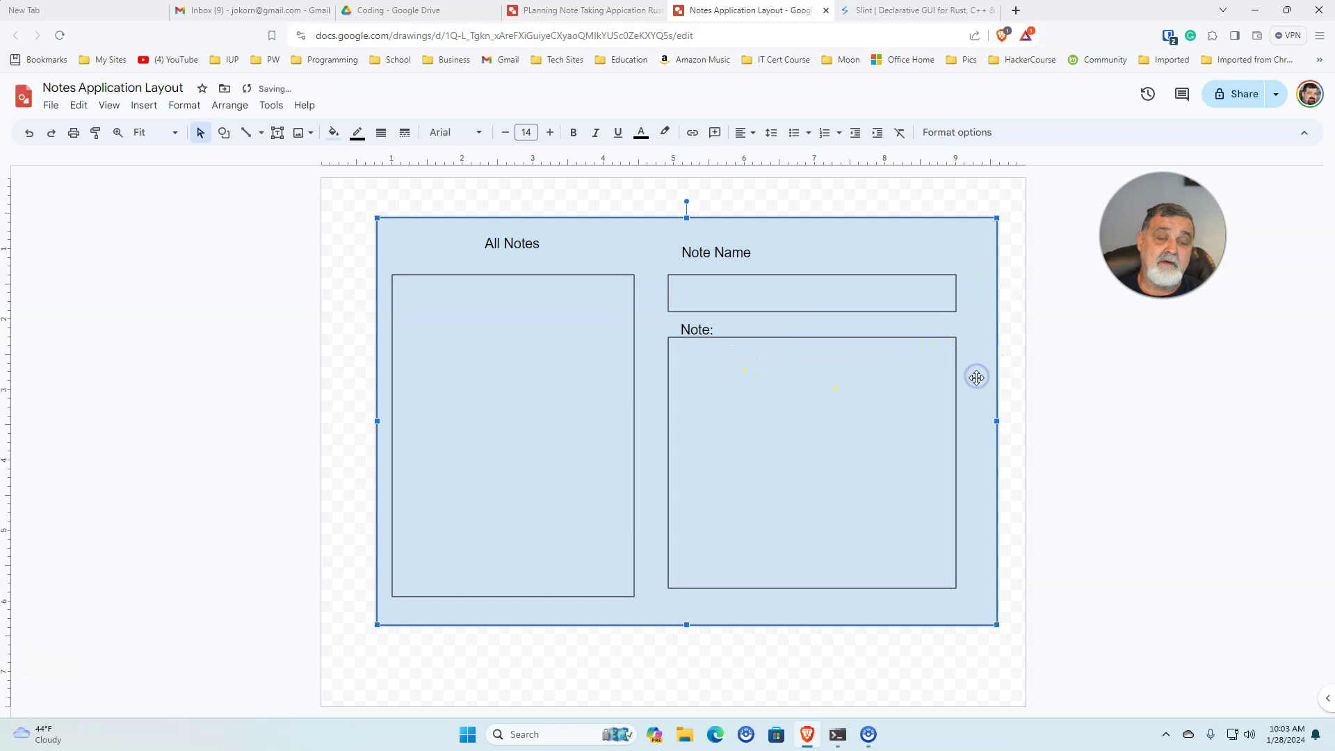
- Nudge the Note Name box, 'Note:' label and body box up into alignment
click(828, 441)
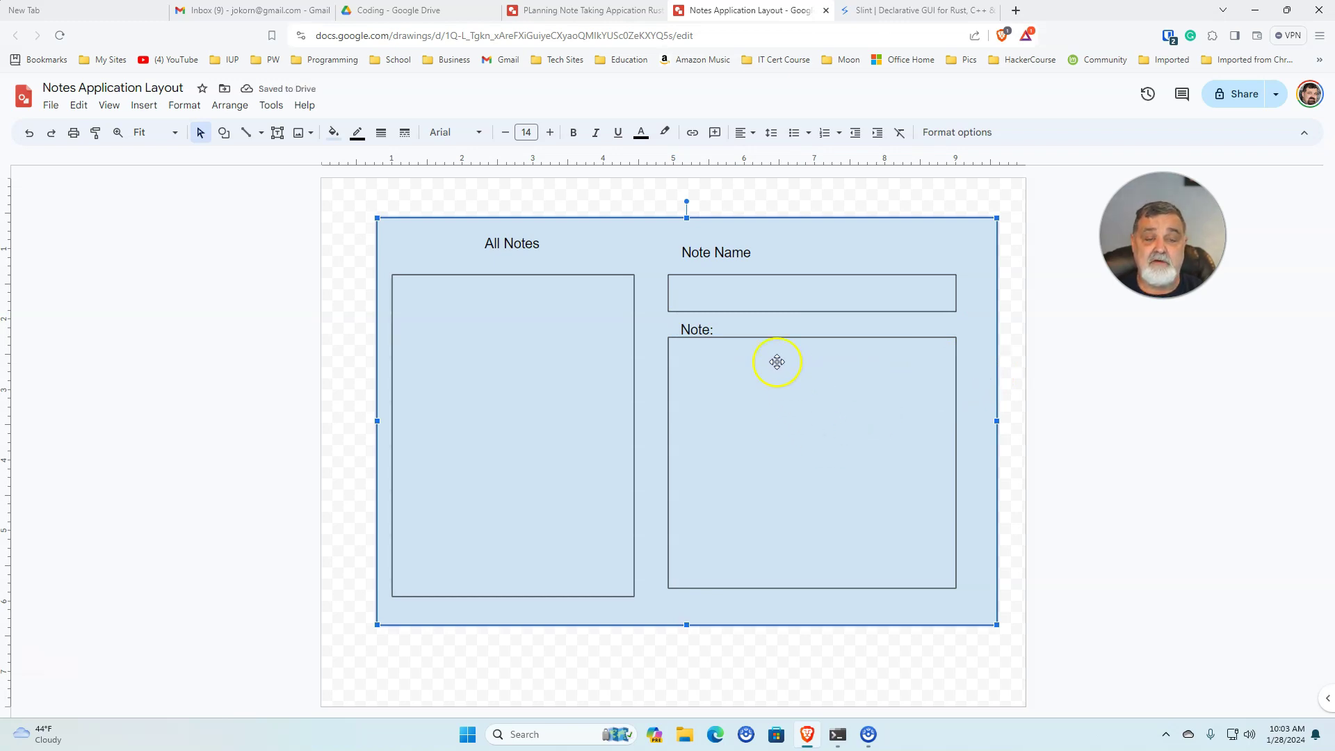
drag(769, 297, 769, 283)
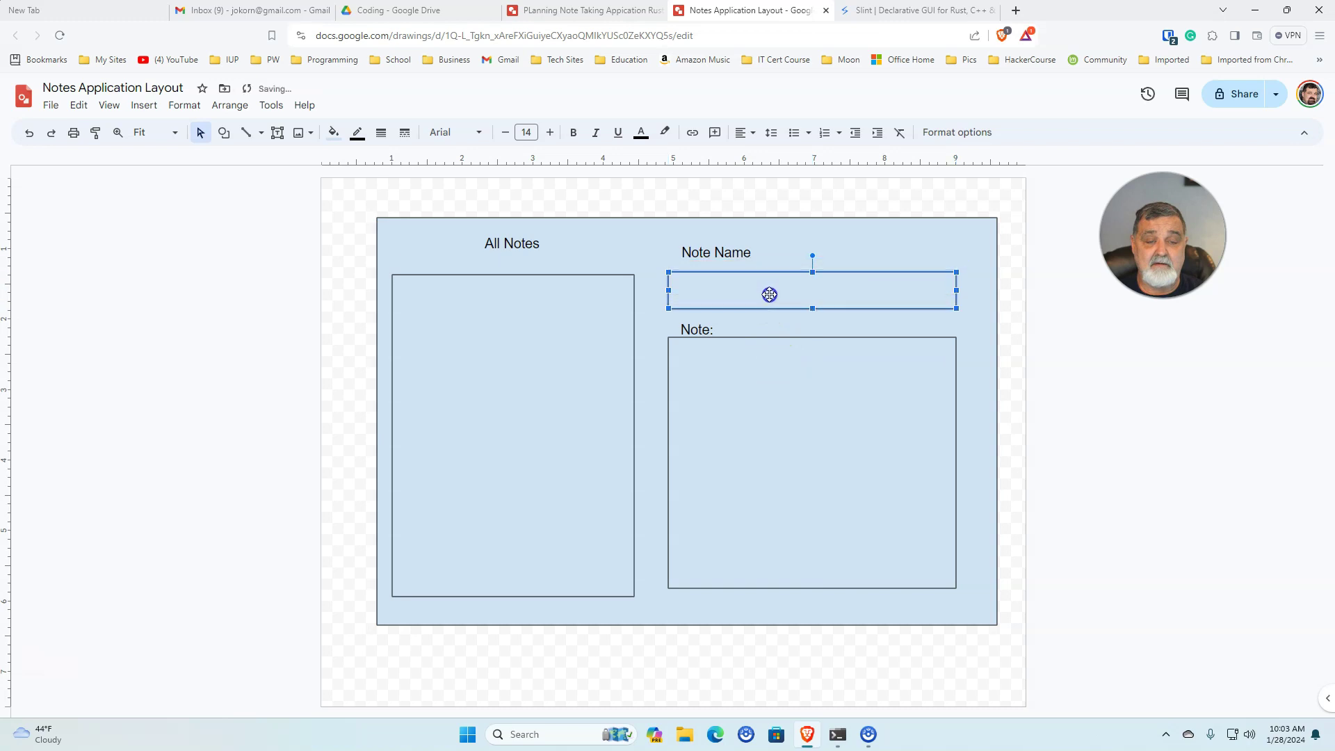
click(778, 356)
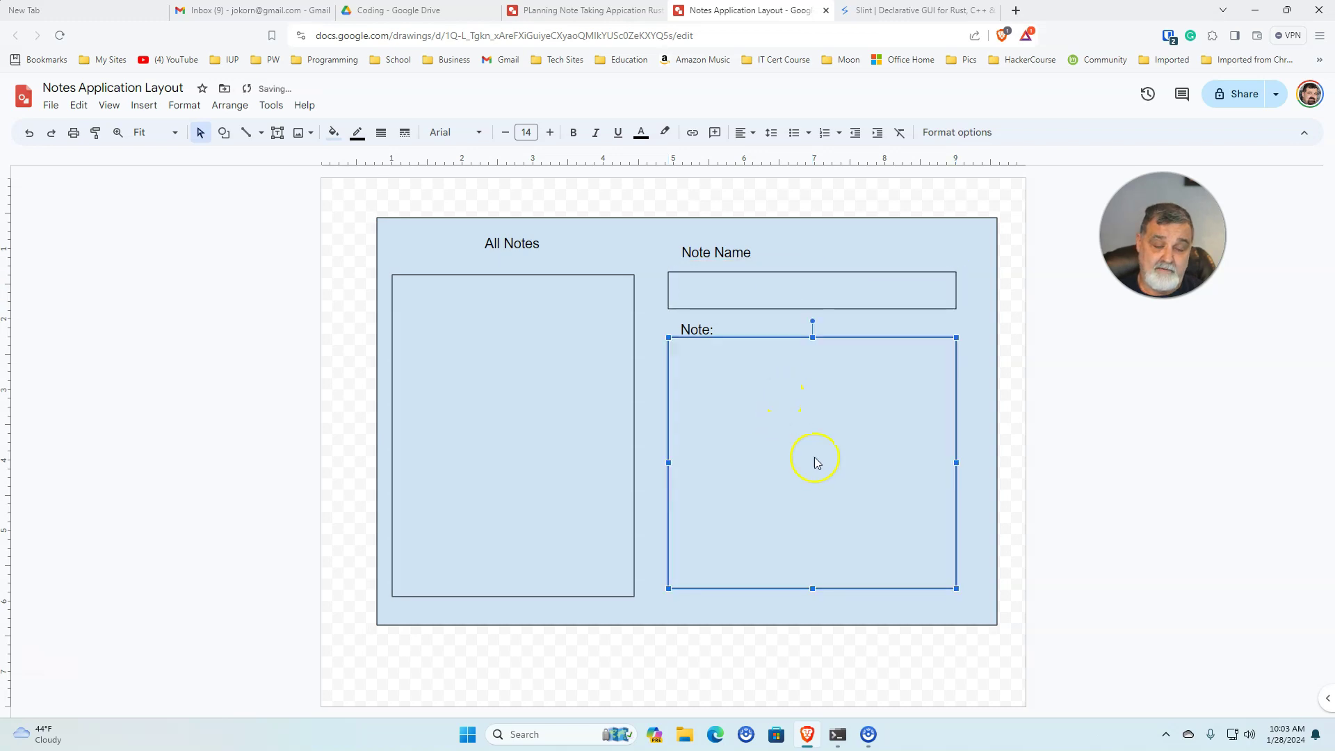
drag(716, 324, 709, 301)
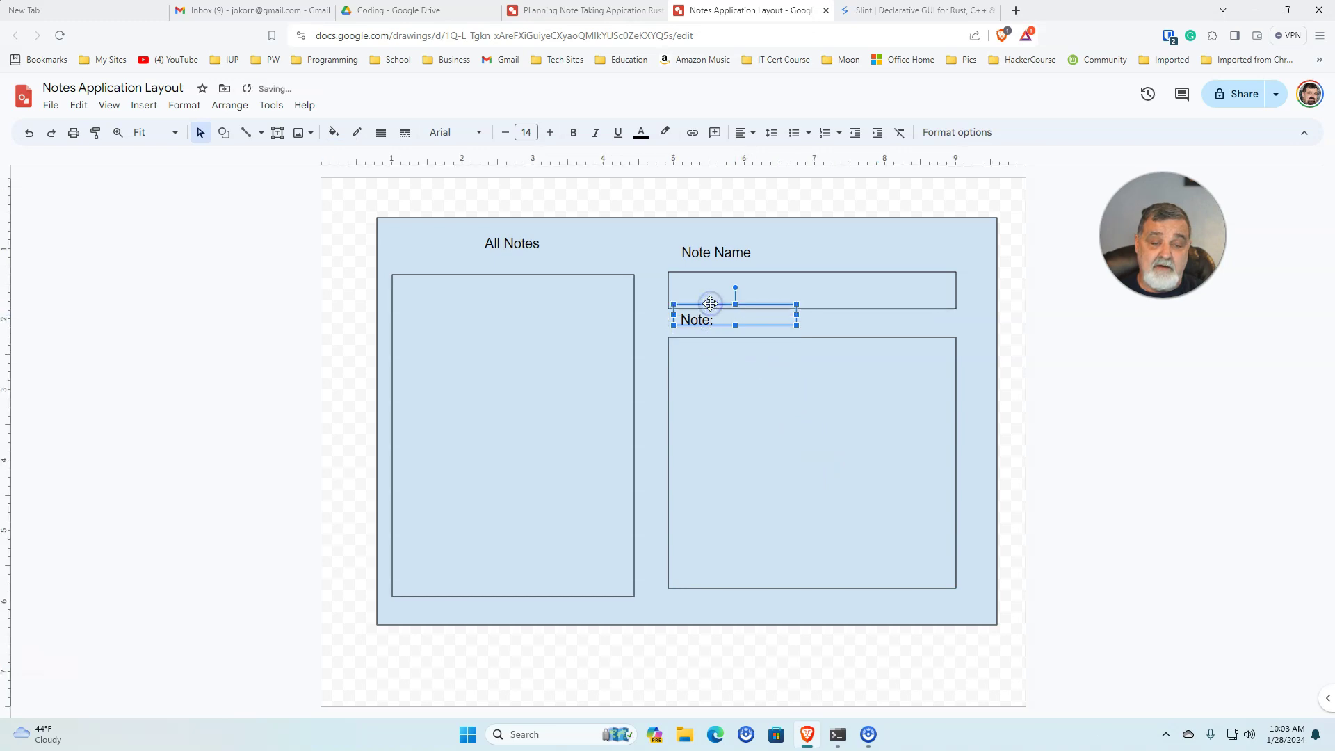
click(726, 367)
drag(764, 376, 766, 371)
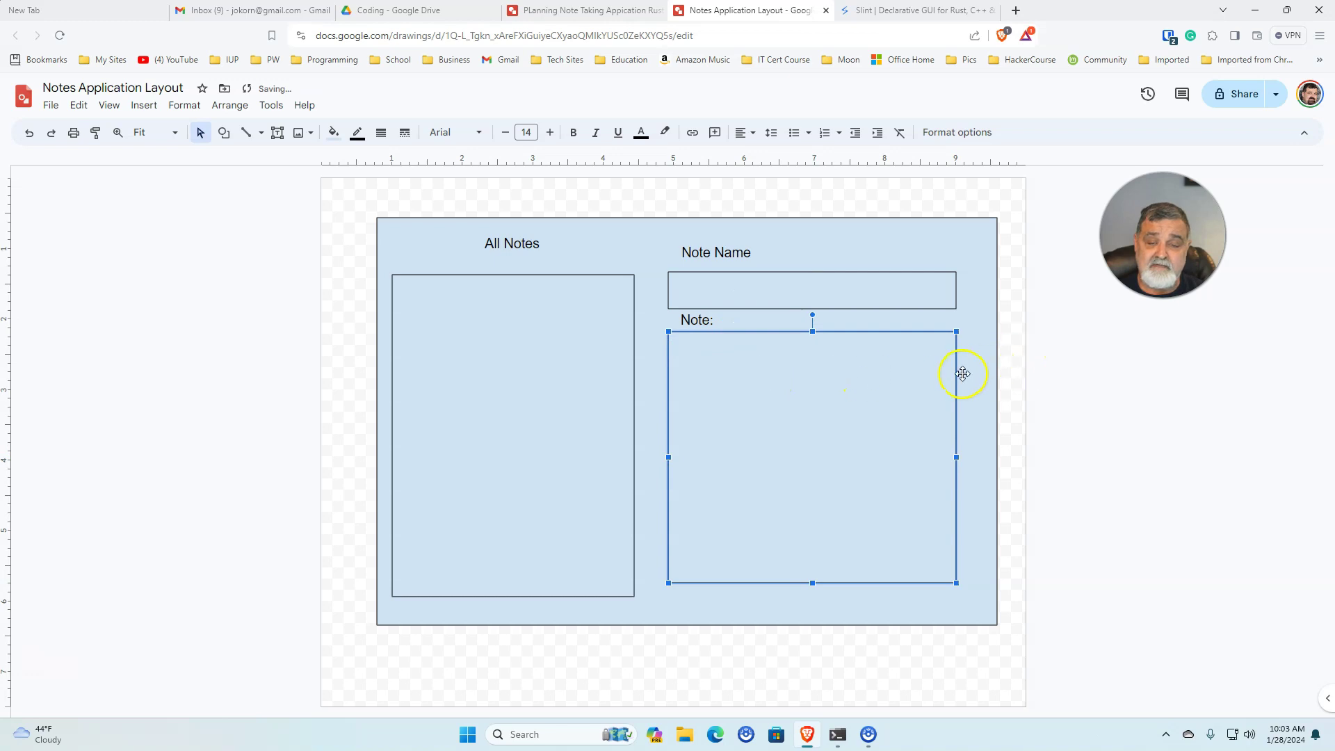
click(977, 374)
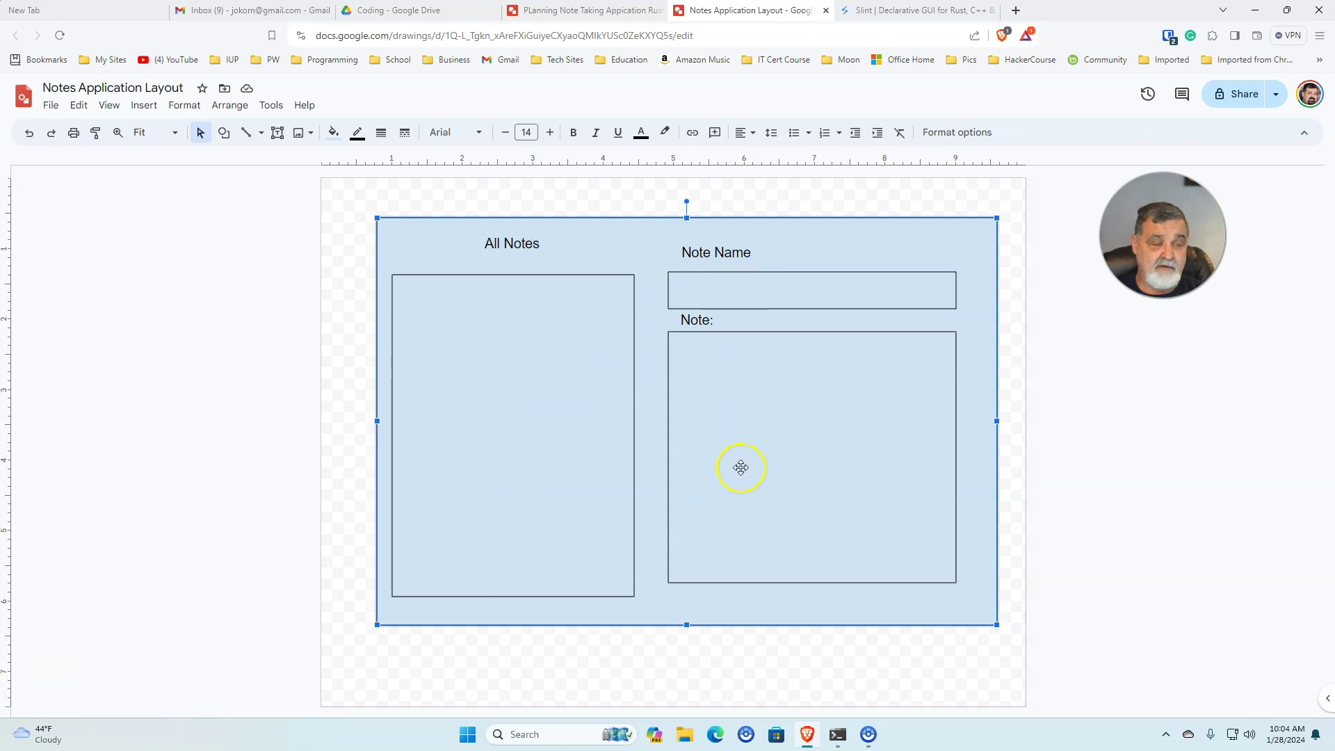
- Draw a small rounded-rectangle button below the note body box
click(226, 134)
mouse_move(238, 156)
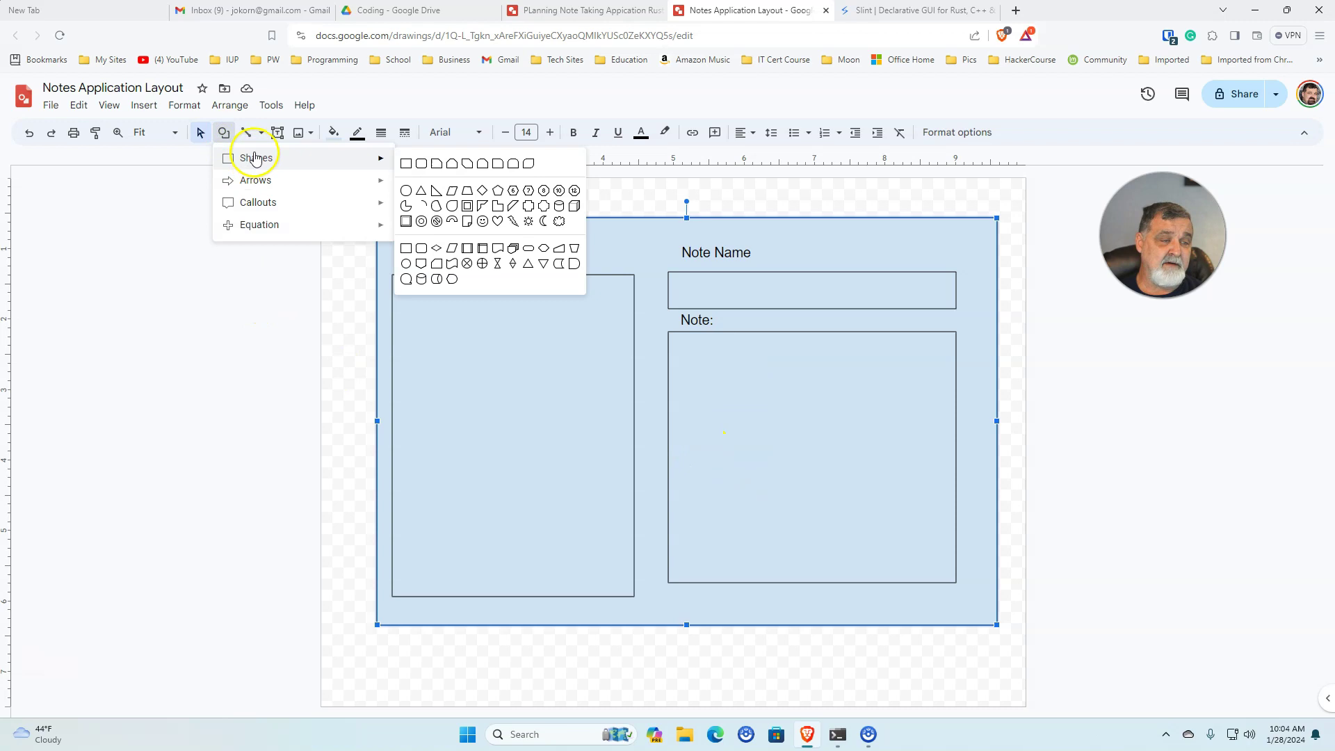
click(422, 169)
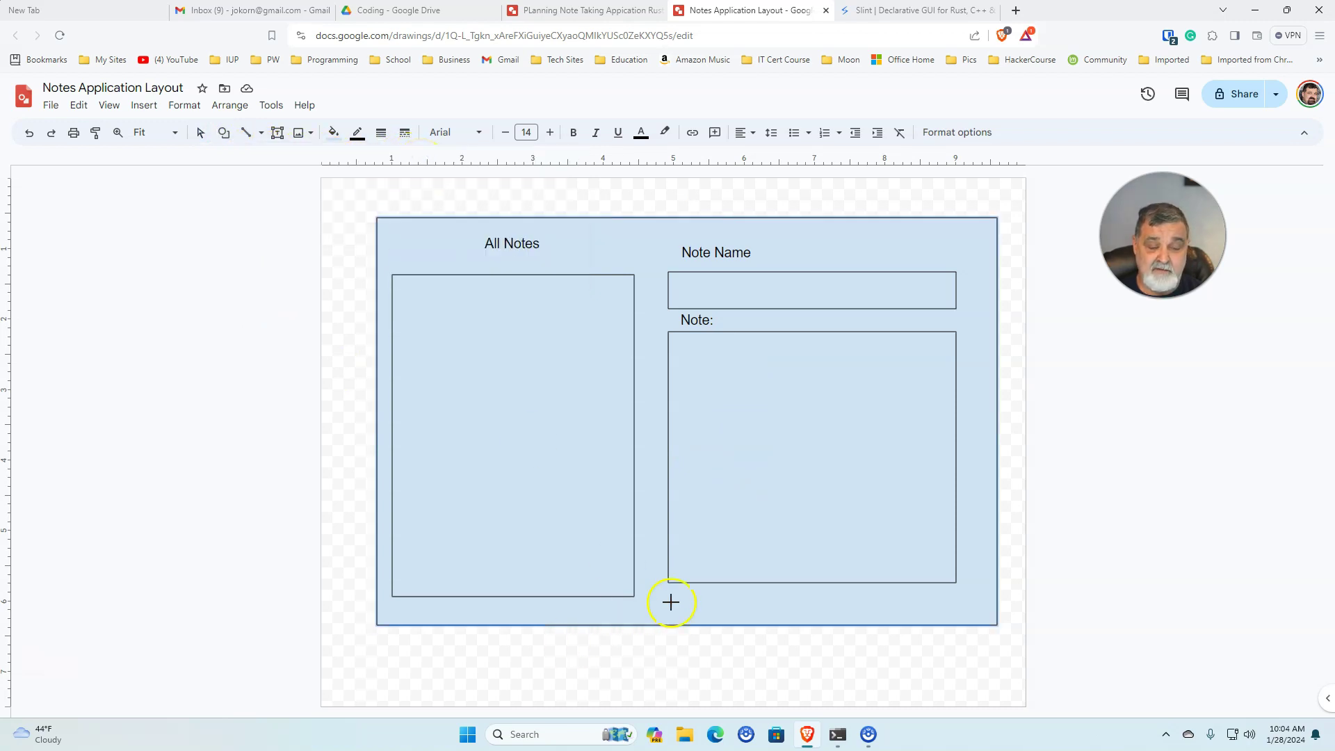
drag(671, 596, 764, 617)
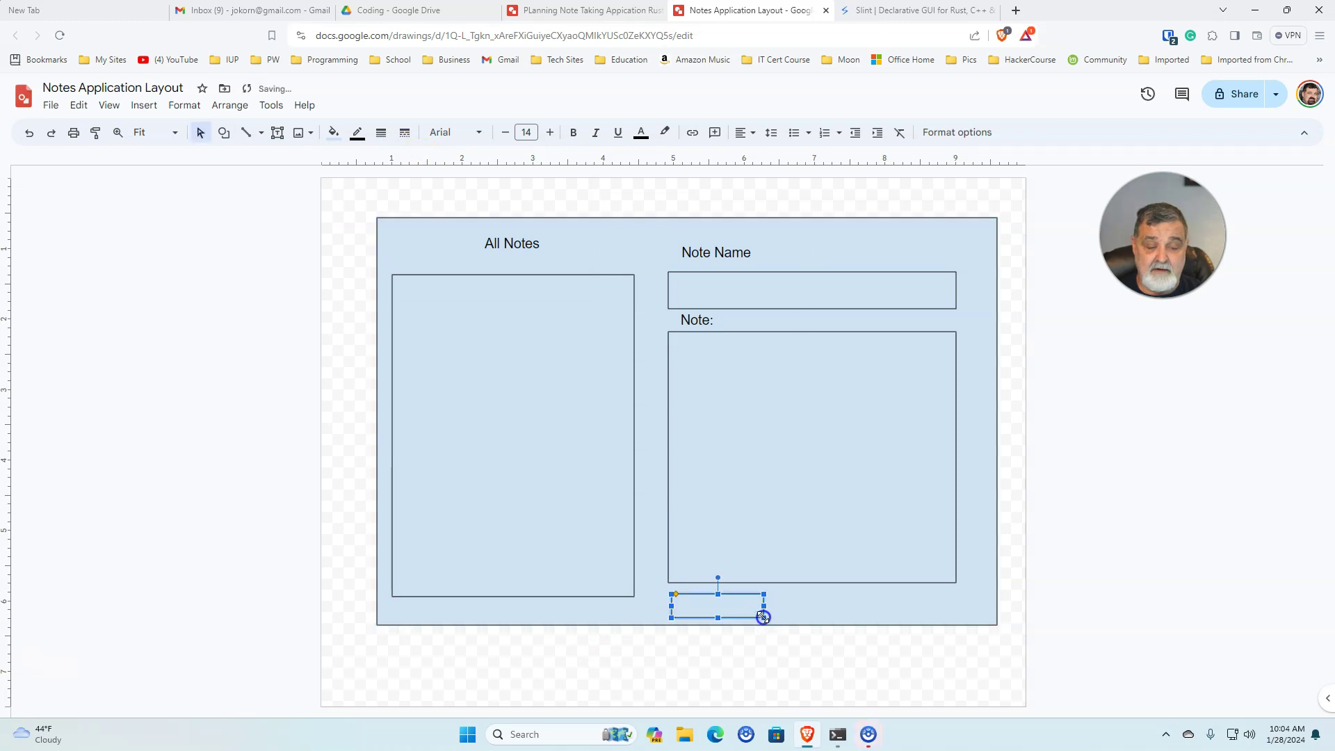
click(755, 608)
- Copy the button and paste two copies, lining all three up in a row
right_click(755, 607)
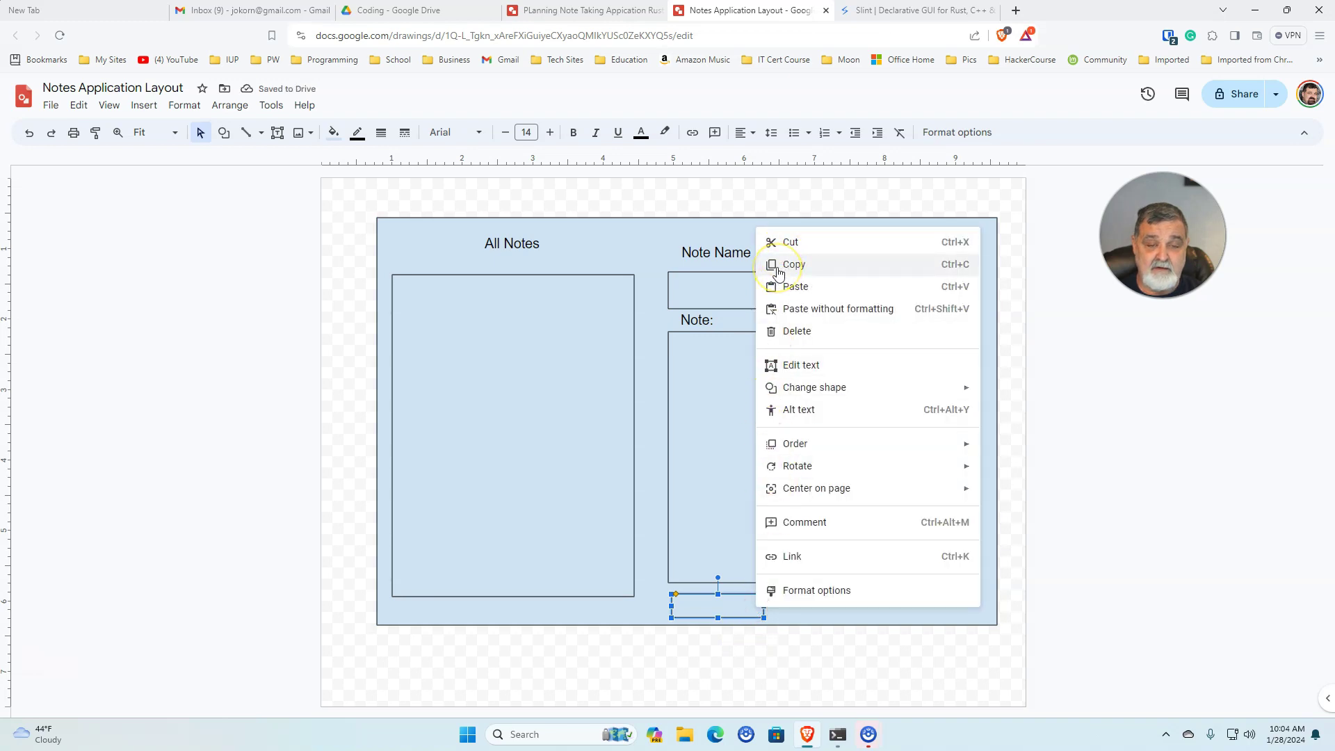
click(781, 265)
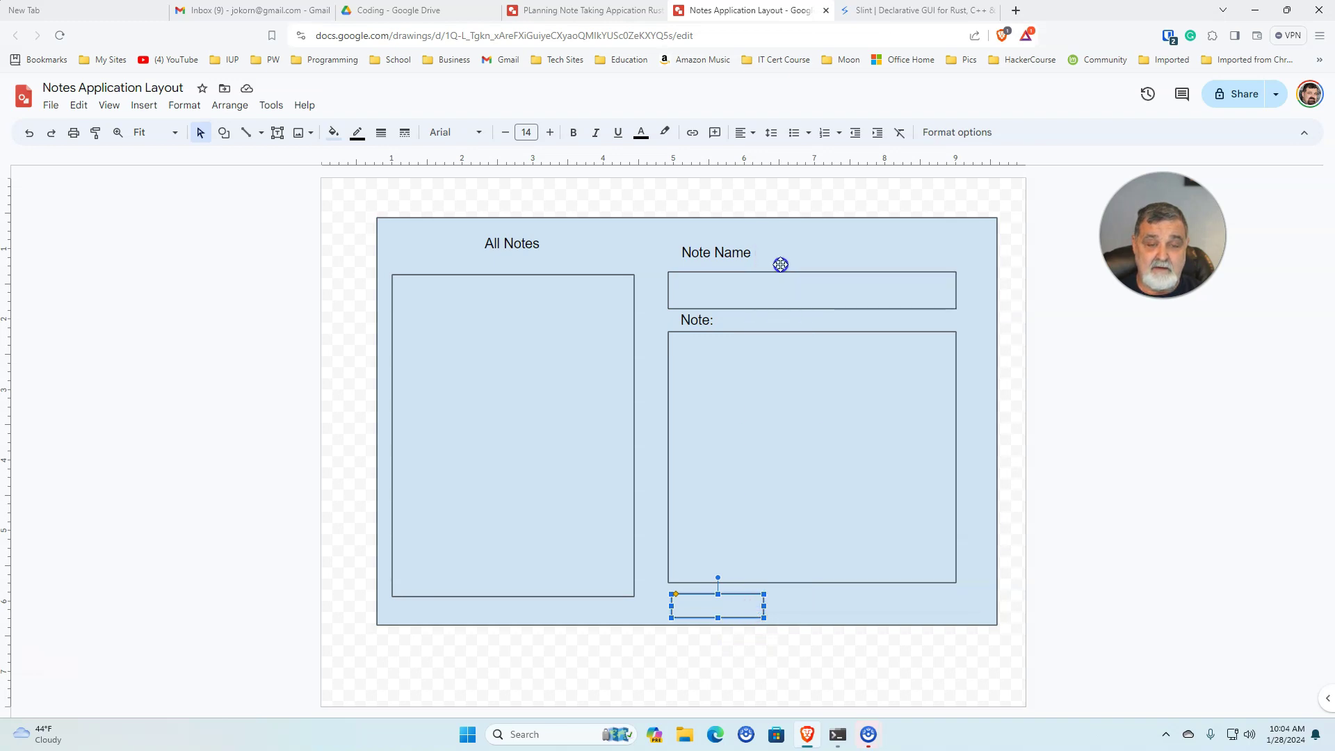
right_click(776, 440)
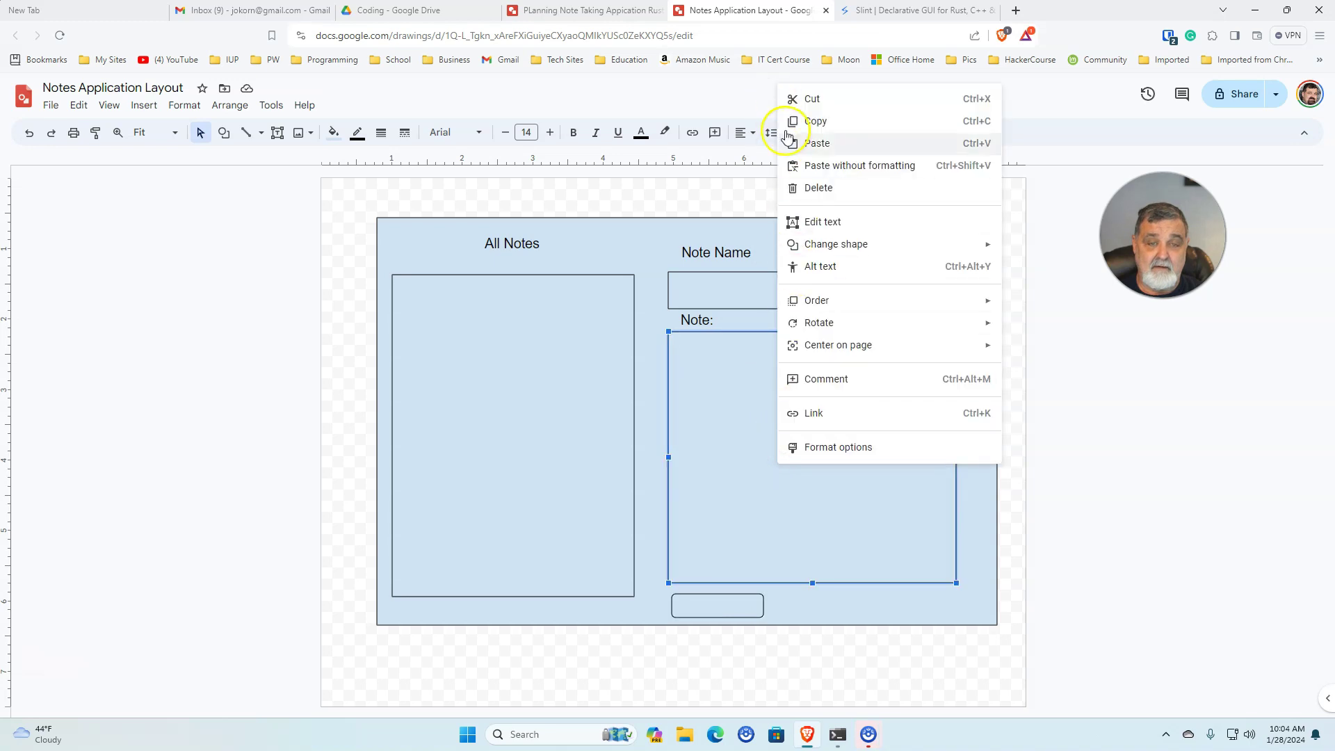
click(808, 140)
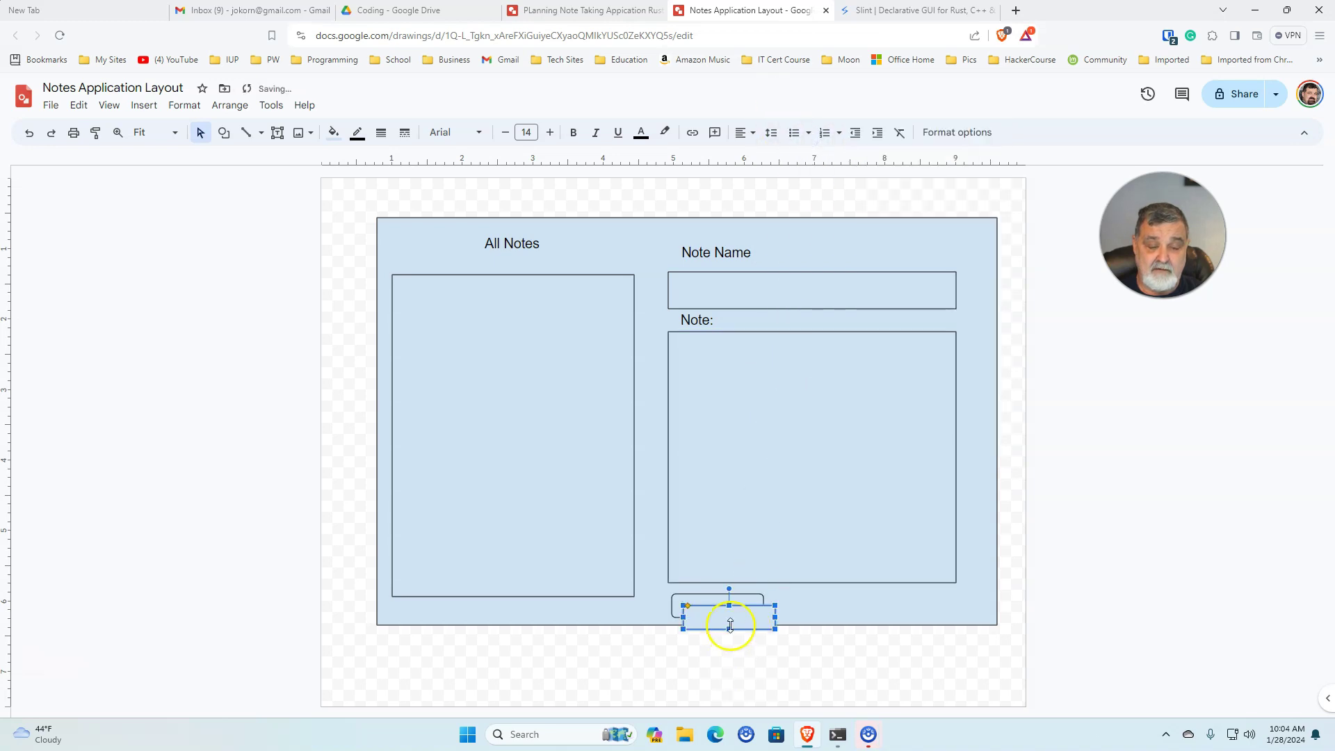
drag(735, 622, 820, 608)
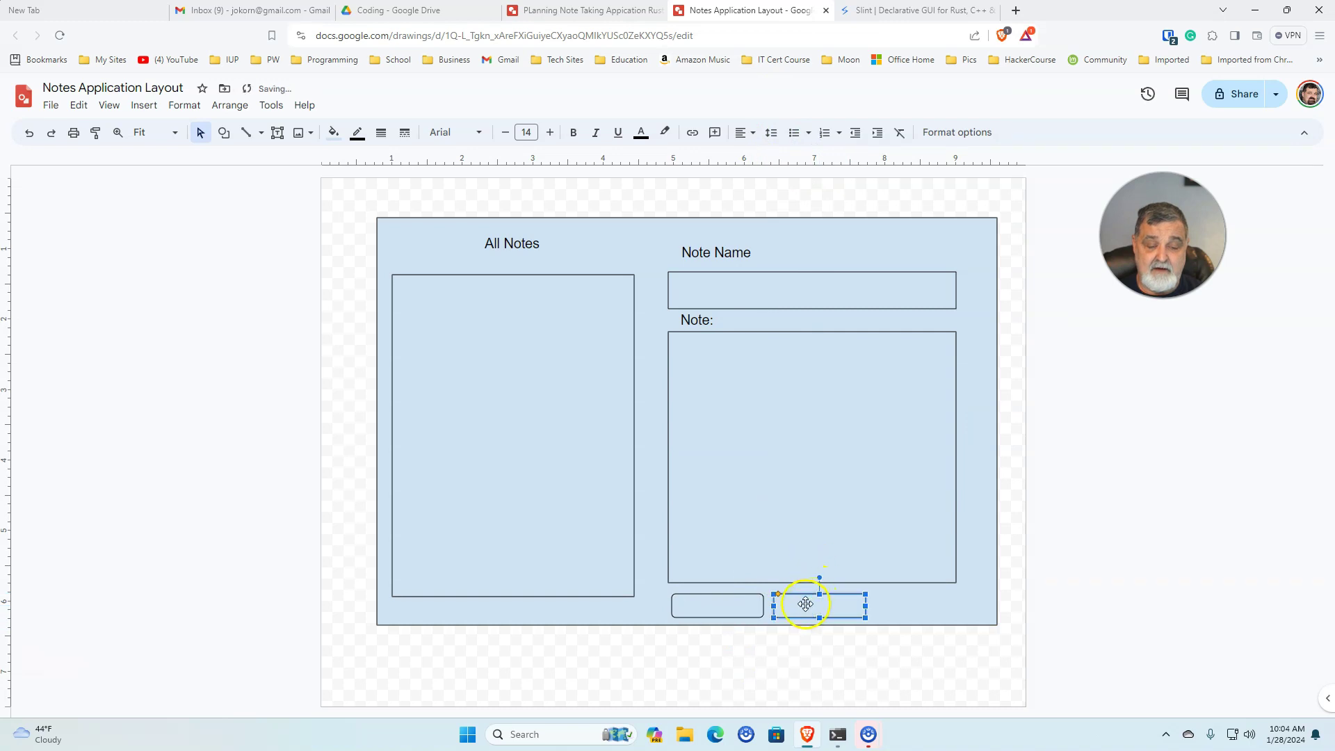
right_click(793, 531)
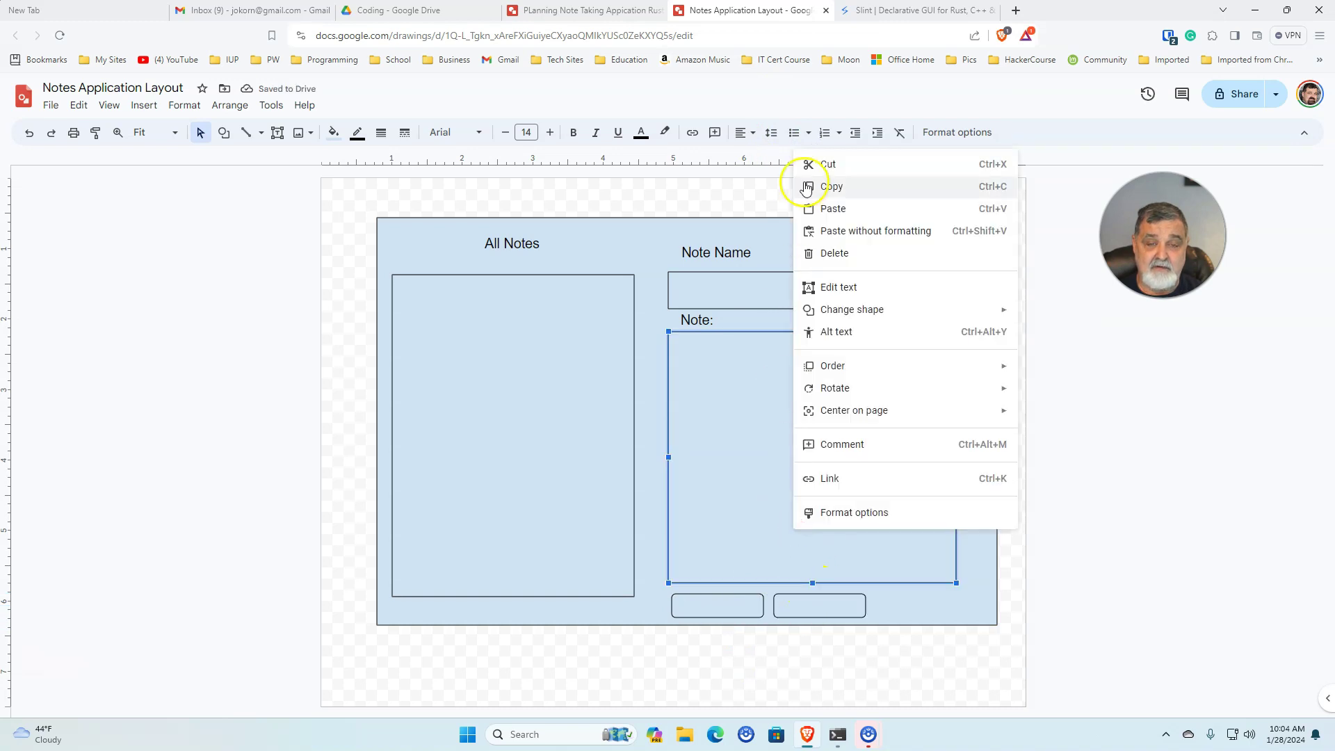
click(809, 208)
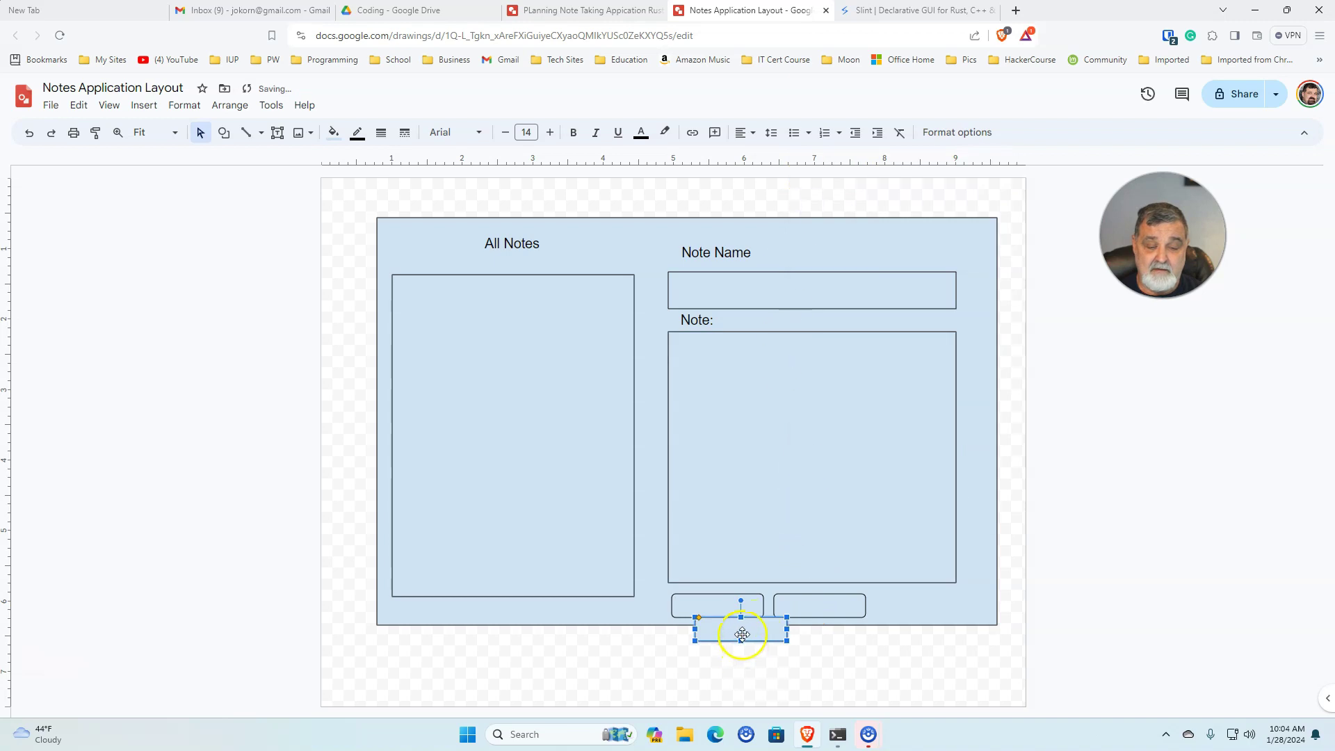
drag(740, 629, 921, 602)
click(884, 650)
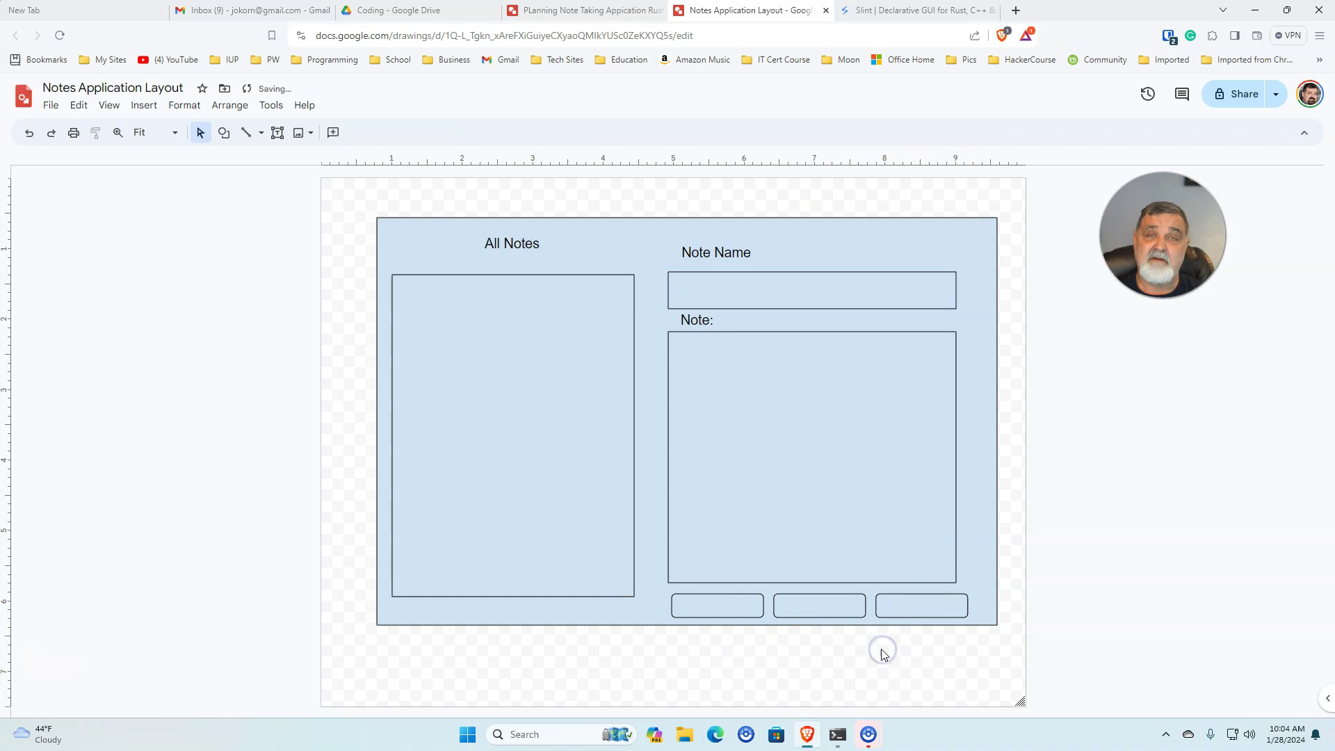
- Label the first two buttons 'Save' and 'Clear'
double_click(722, 608)
text(Sa)
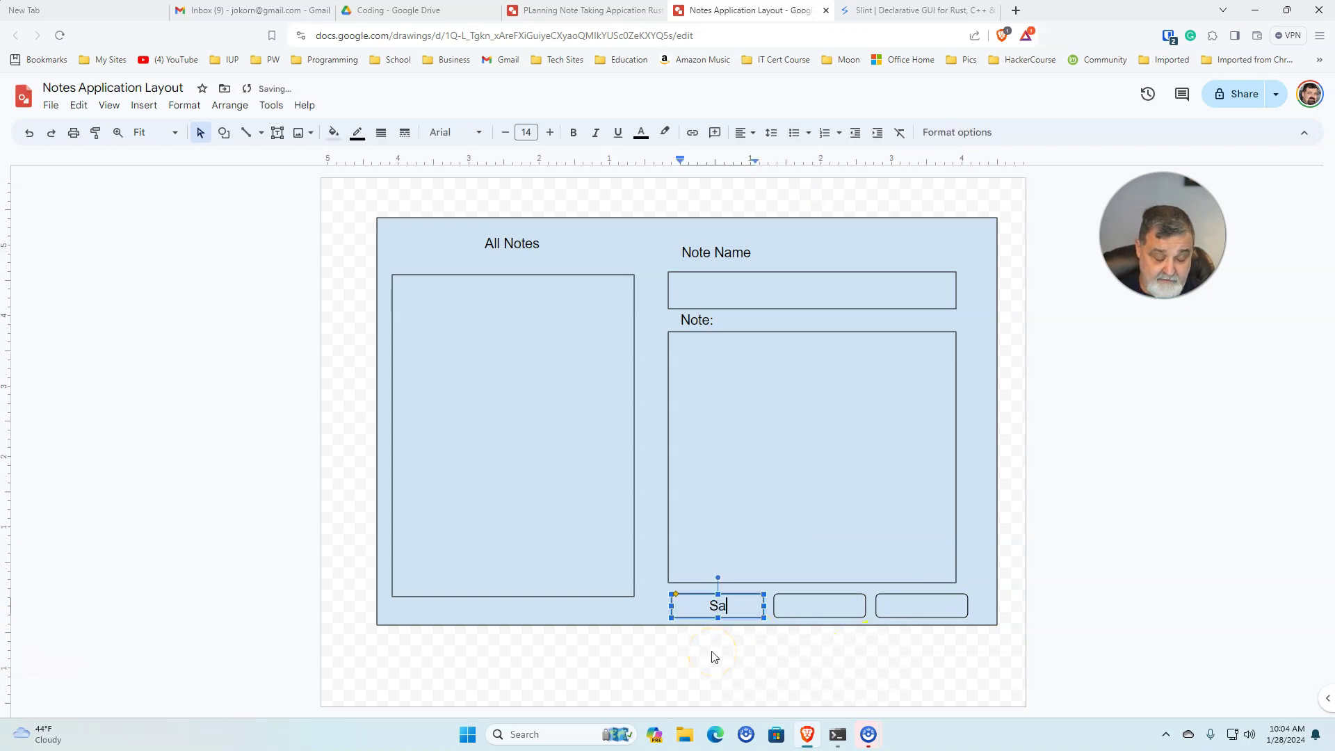
text(ve)
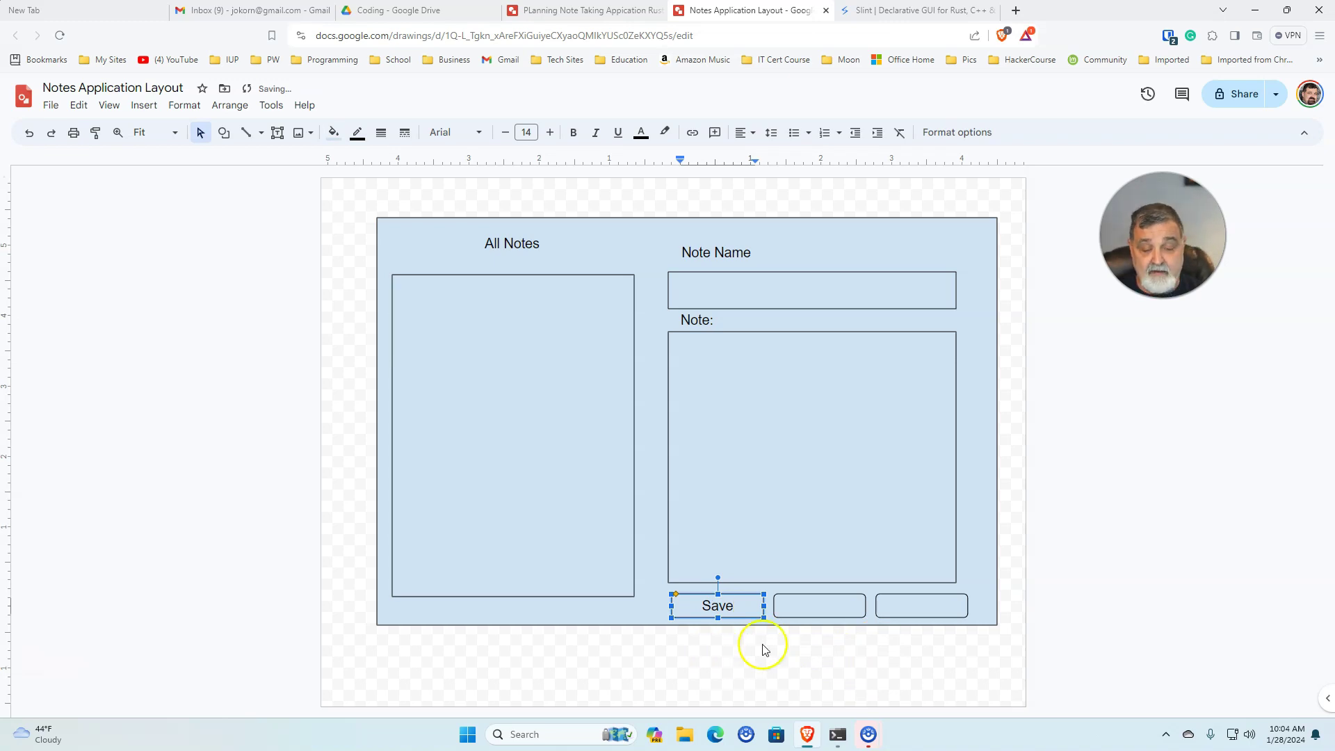
click(814, 608)
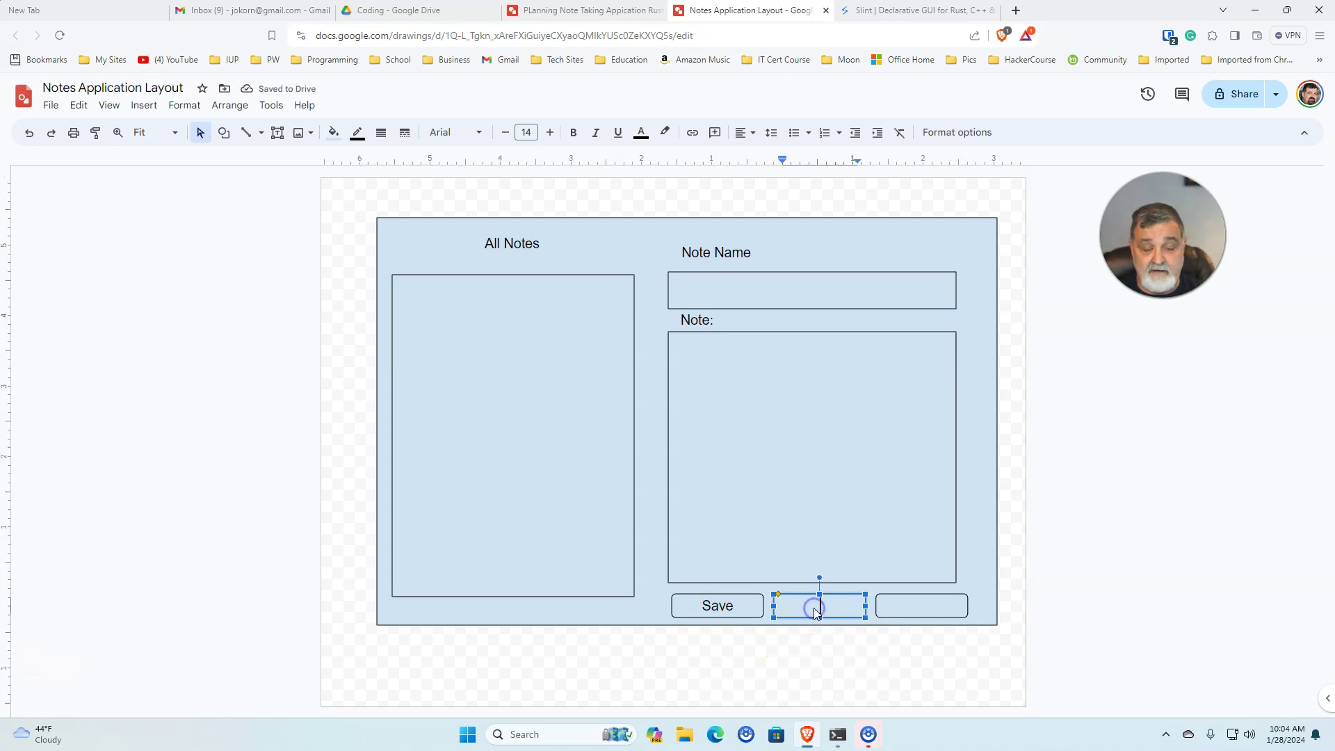
text(Clear)
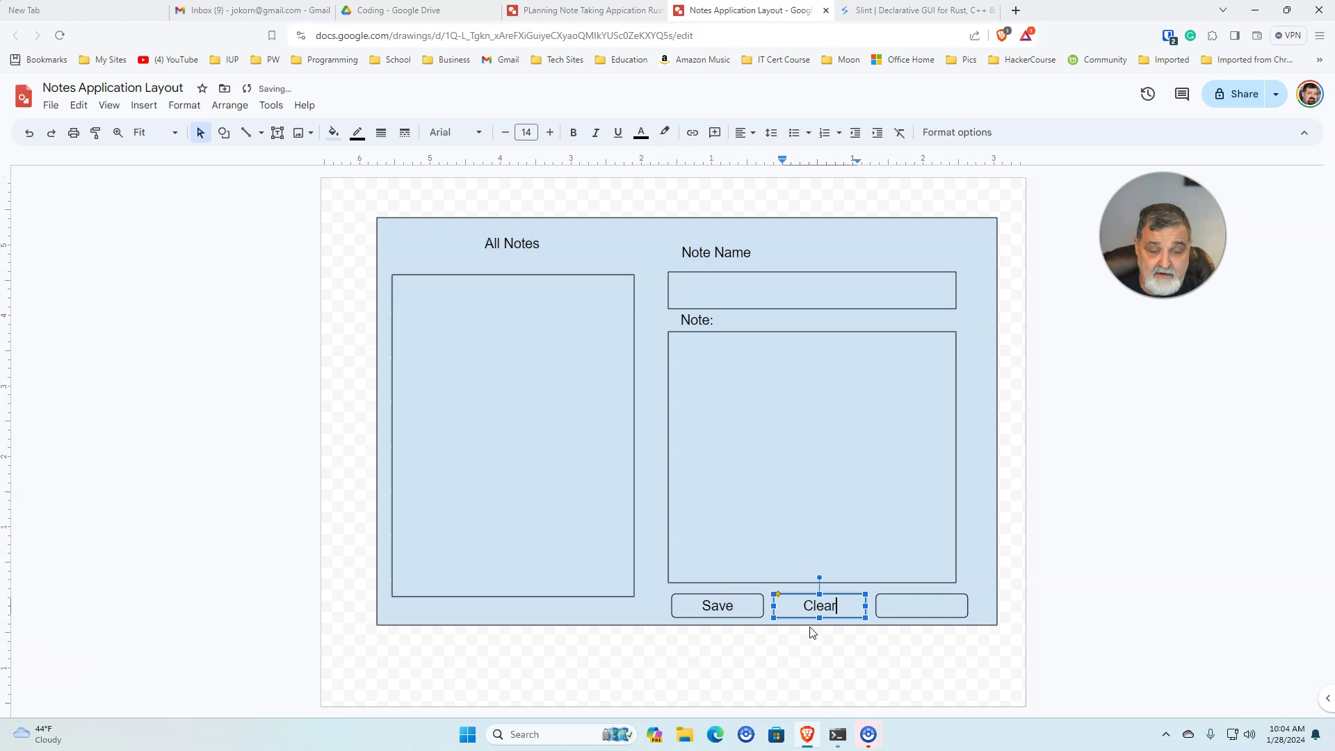
click(836, 632)
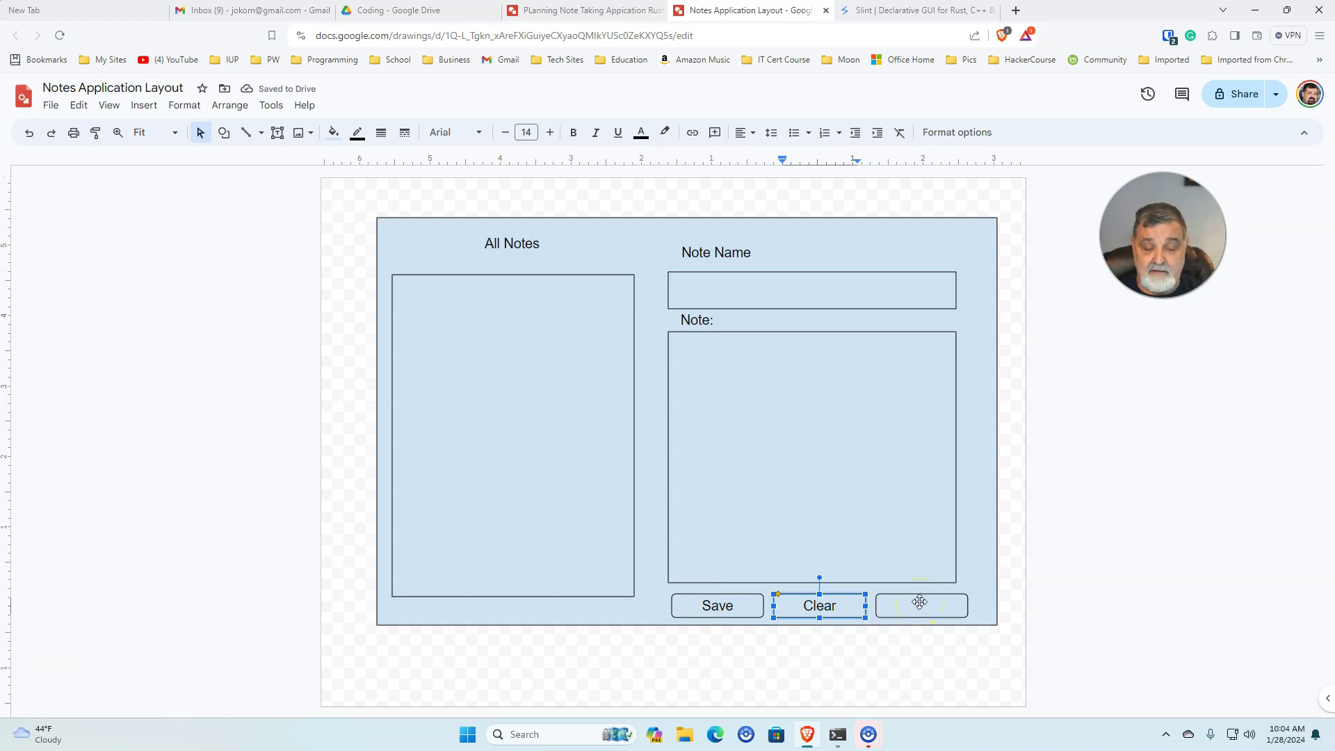
- Label the third button 'Delete', correcting a mistyped entry
double_click(920, 603)
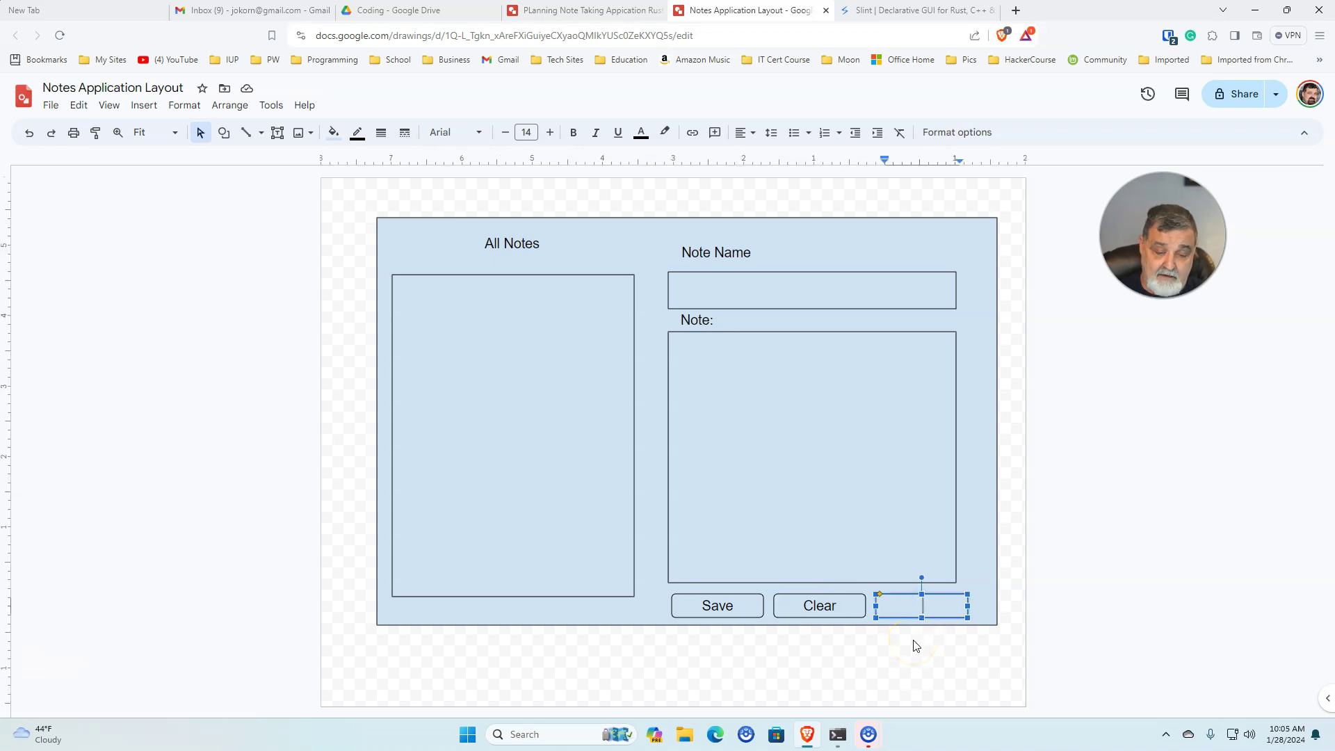
text(O)
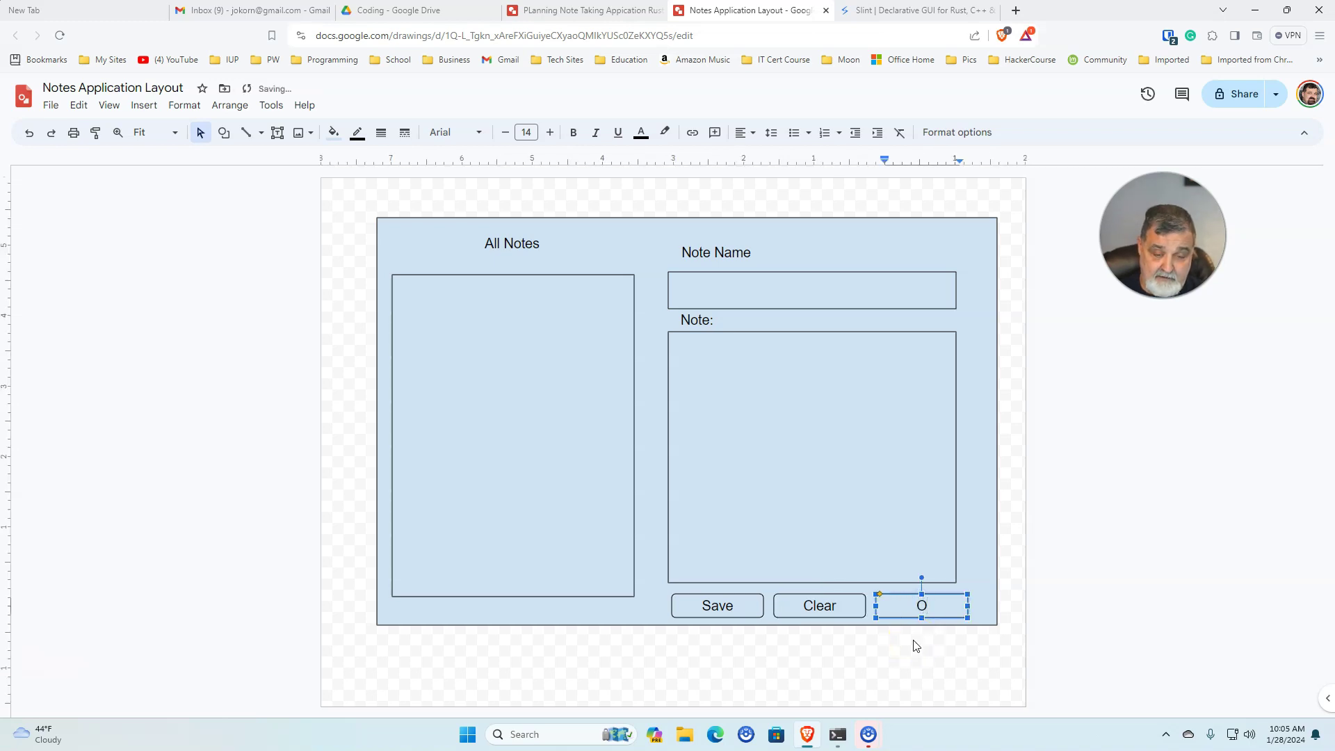
text(ka)
key(BackSpace)
key(BackSpace)
key(BackSpace)
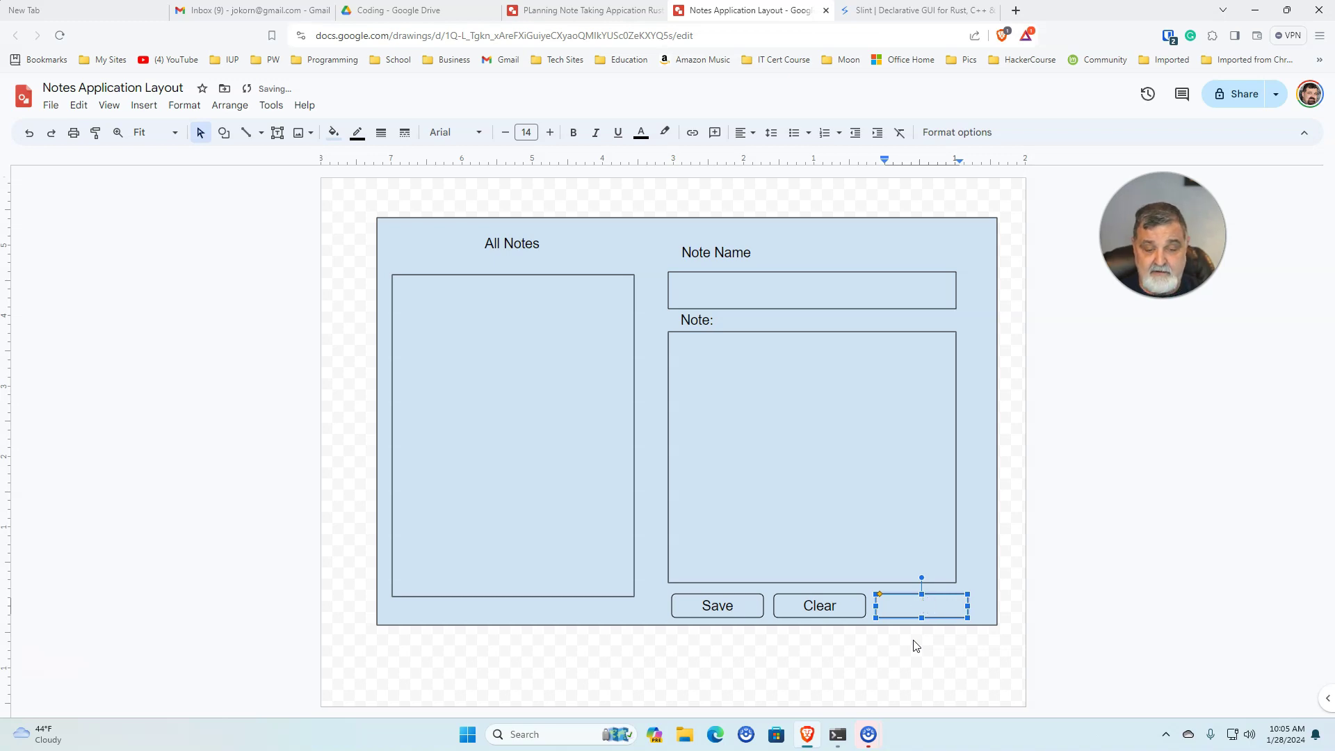
text(Delete)
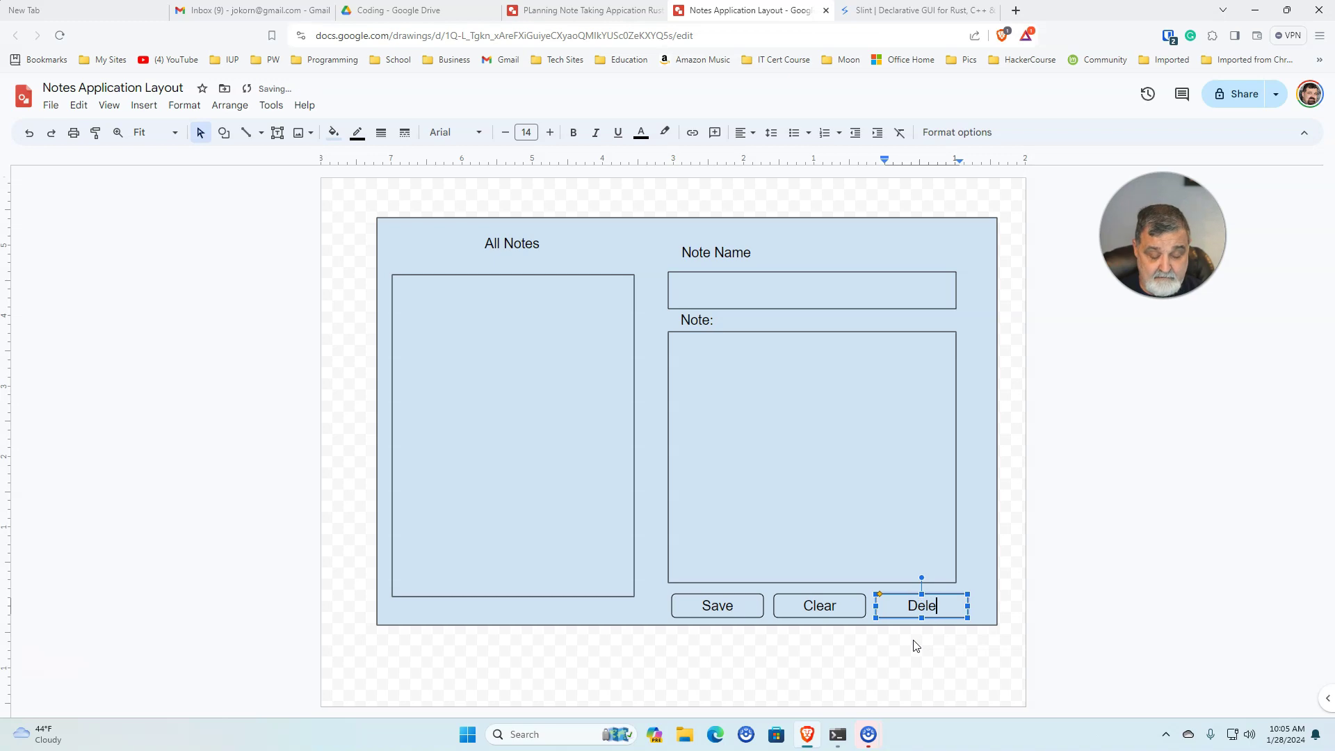
click(916, 646)
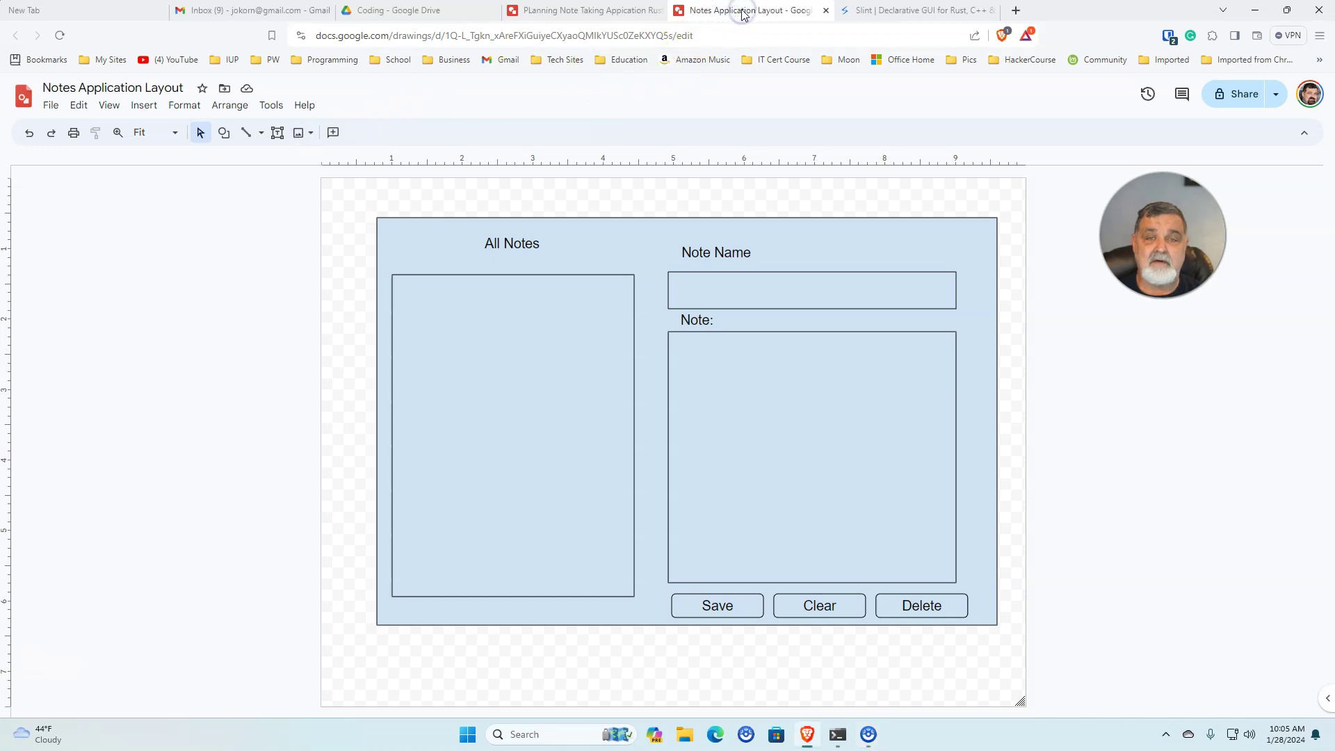
- Switch to the Planning Note Taking Application flowchart tab
click(632, 14)
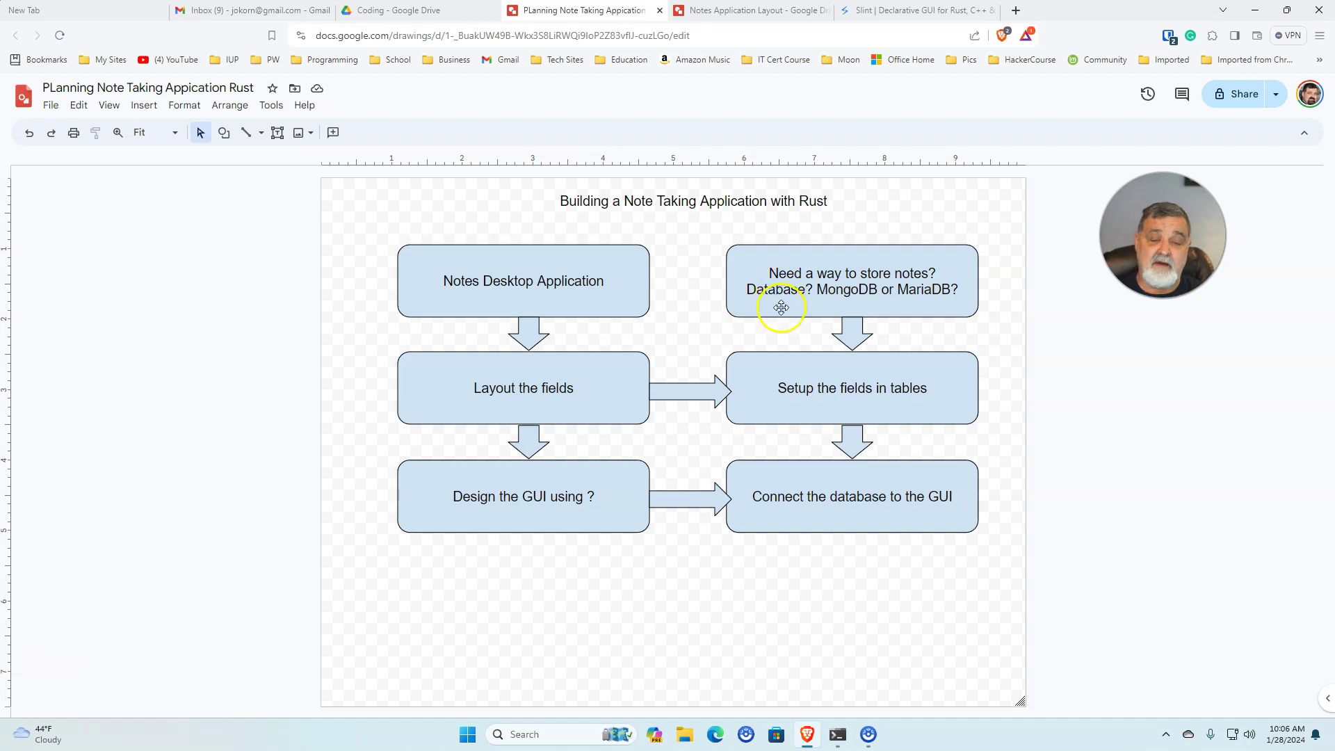
- Check the 'Setup the fields in tables' step, then return to the Notes Application Layout tab
click(795, 388)
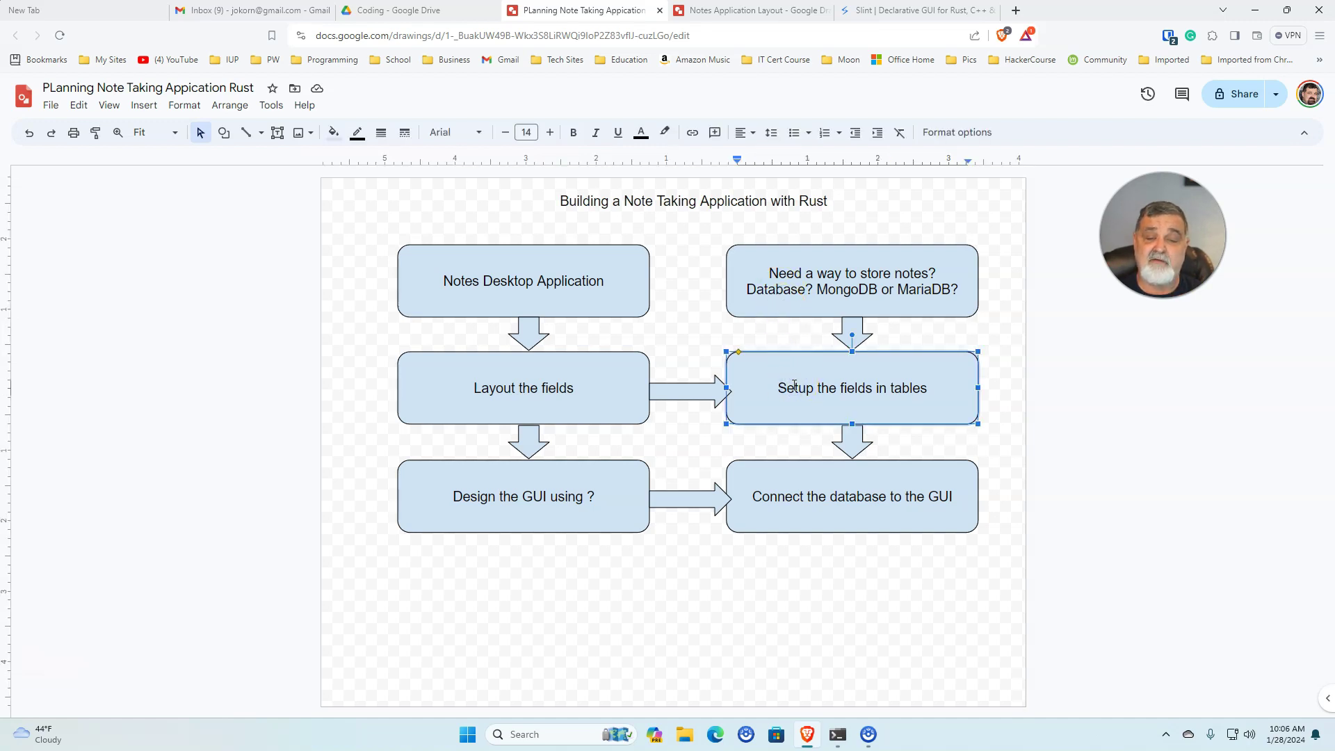
click(794, 387)
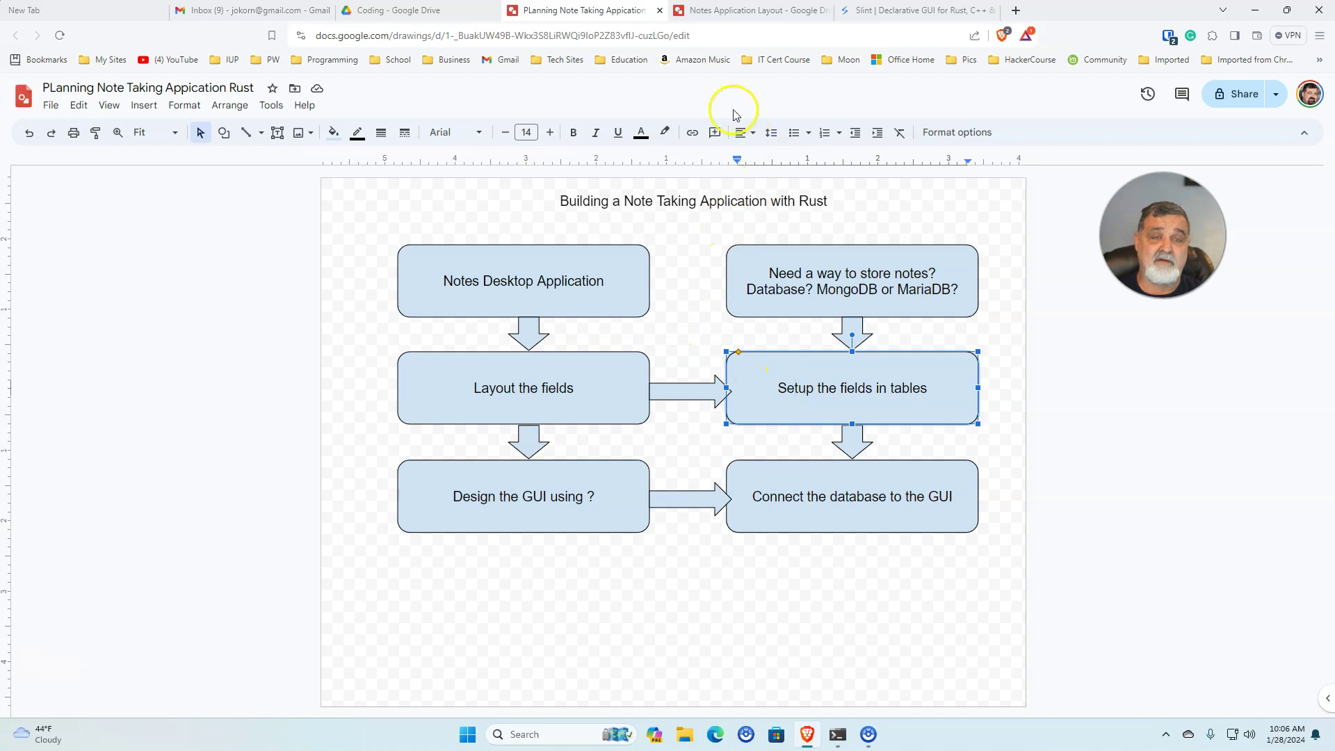
click(743, 15)
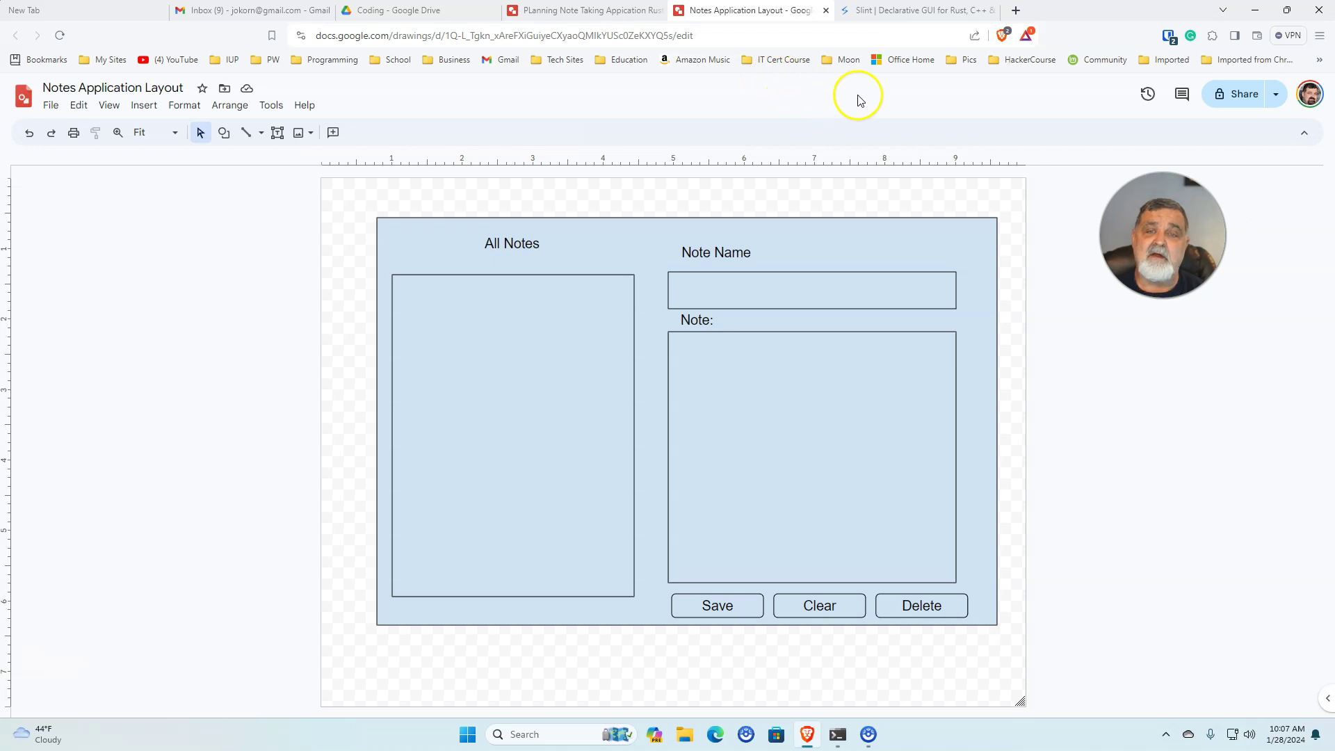
- Open the Project Template under Using Rust from the Slint docs
click(932, 18)
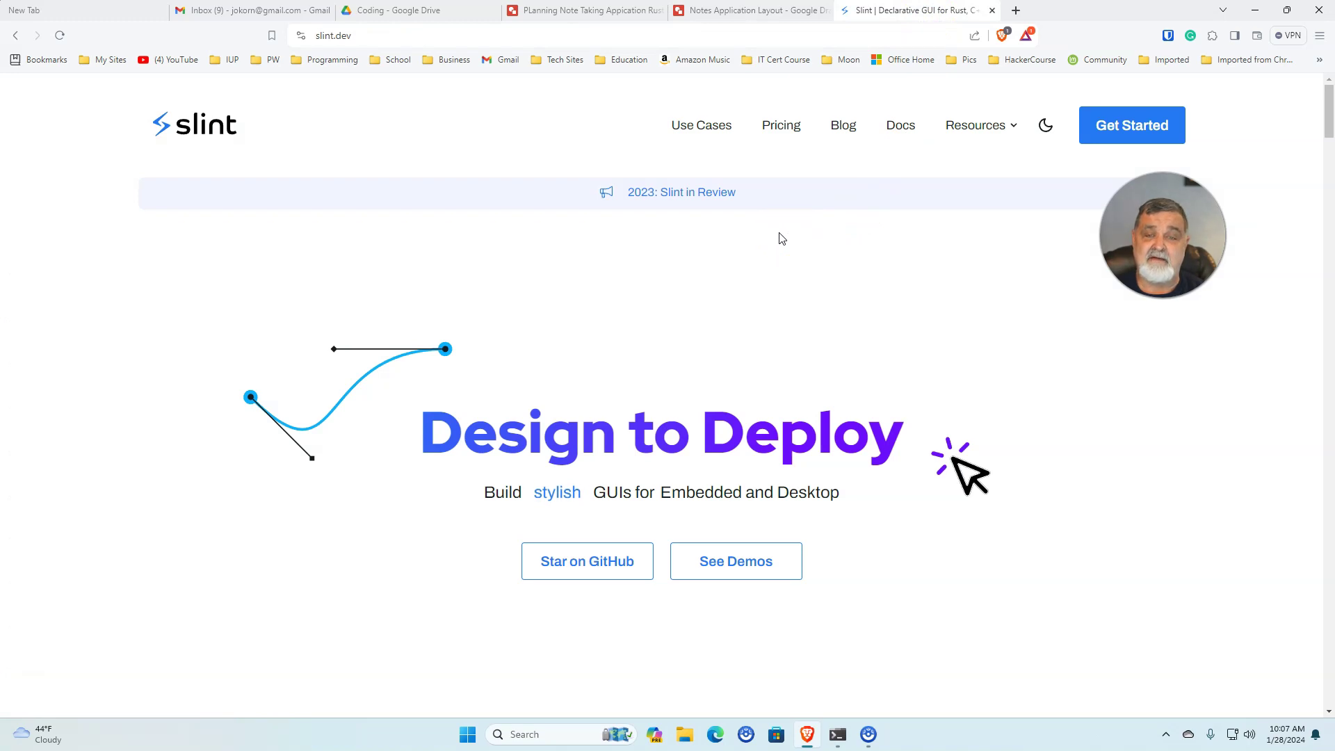
click(898, 138)
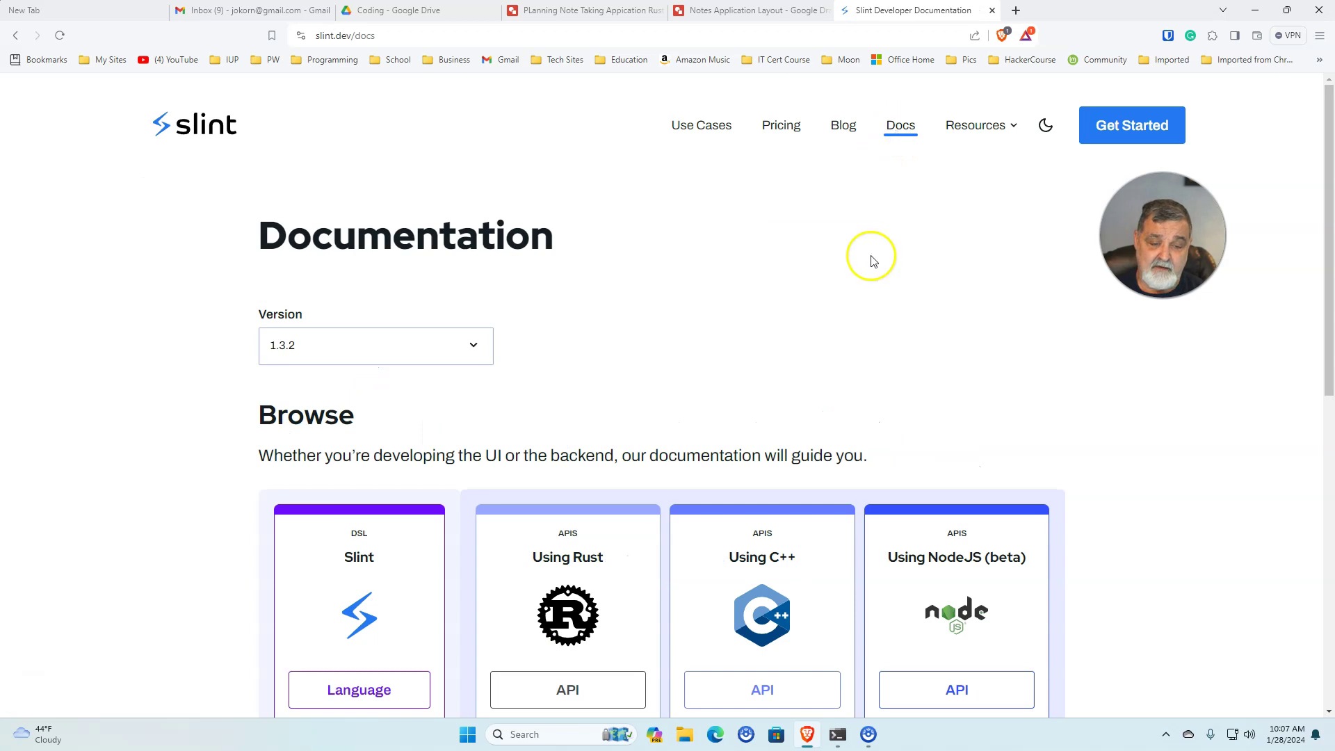
scroll(873, 260, down, 3)
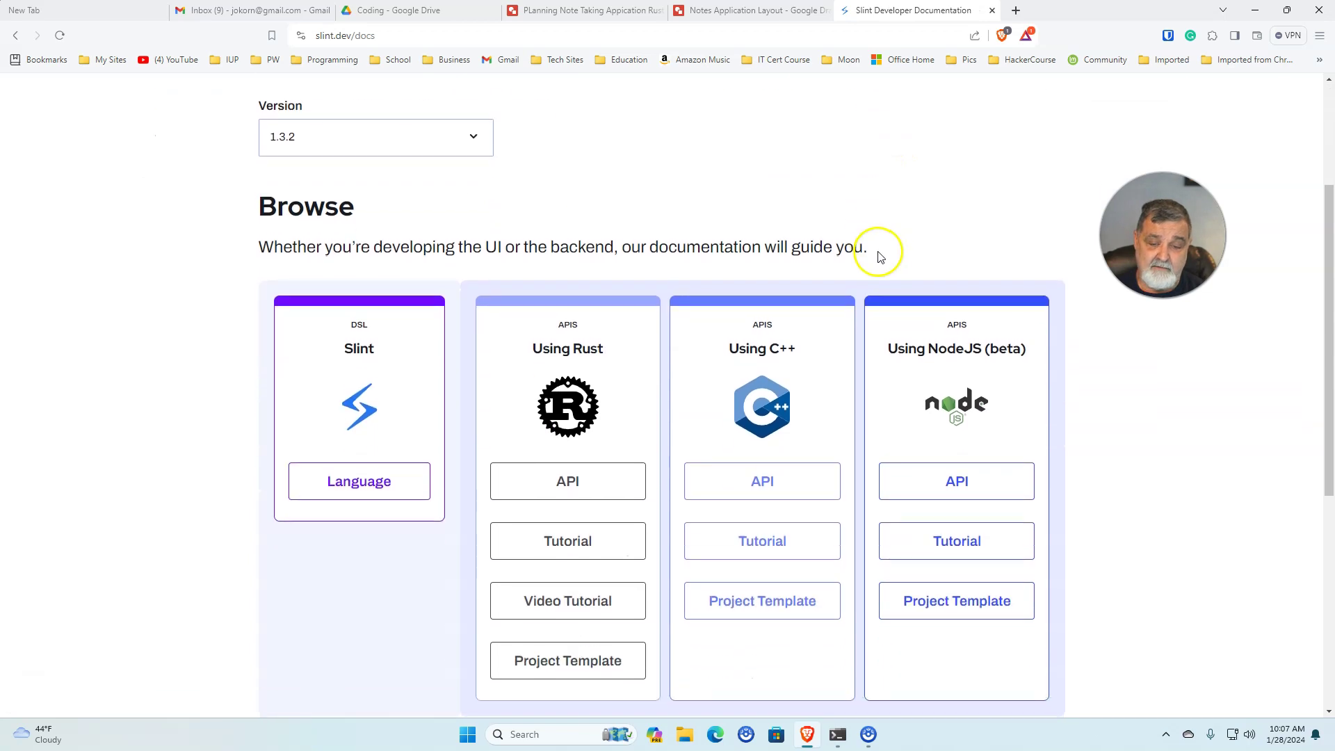
click(562, 667)
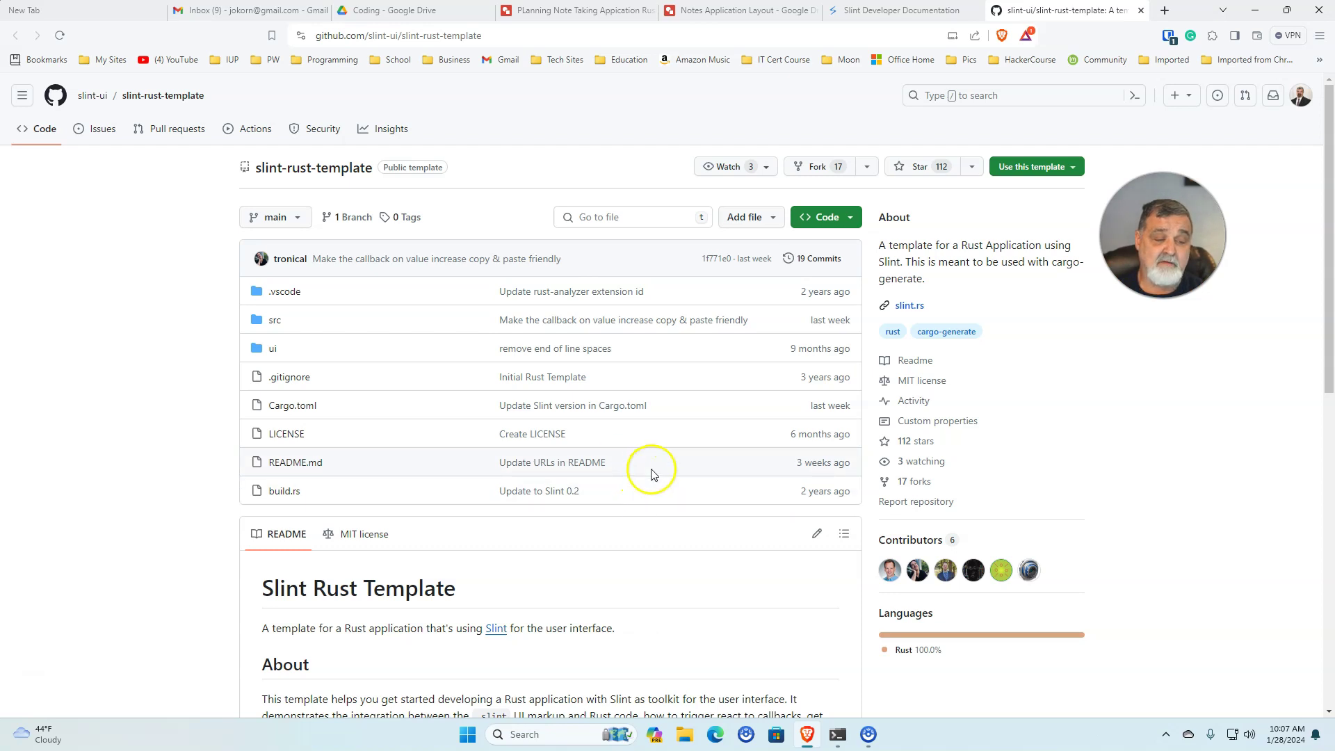
- Skim the usage steps in the GitHub template README, then return to the Notes Application Layout drawing
scroll(641, 468, down, 3)
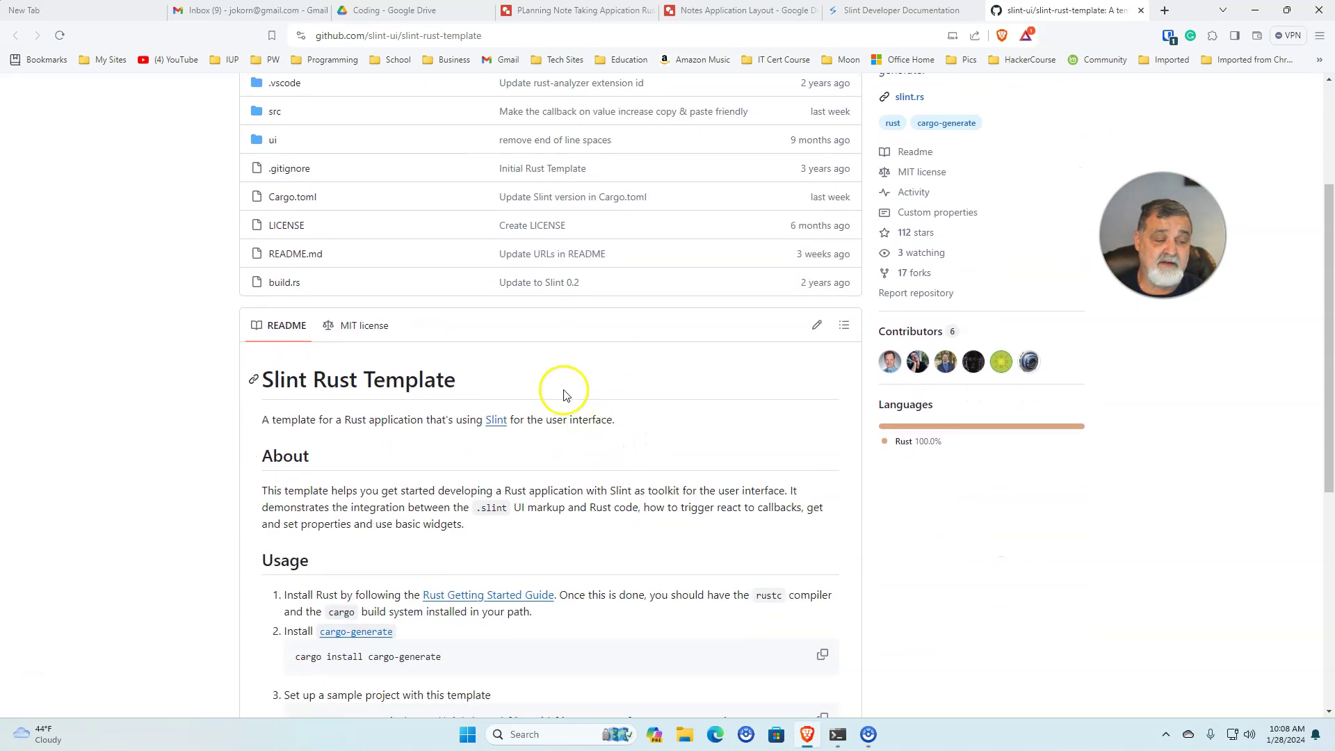
scroll(550, 390, down, 4)
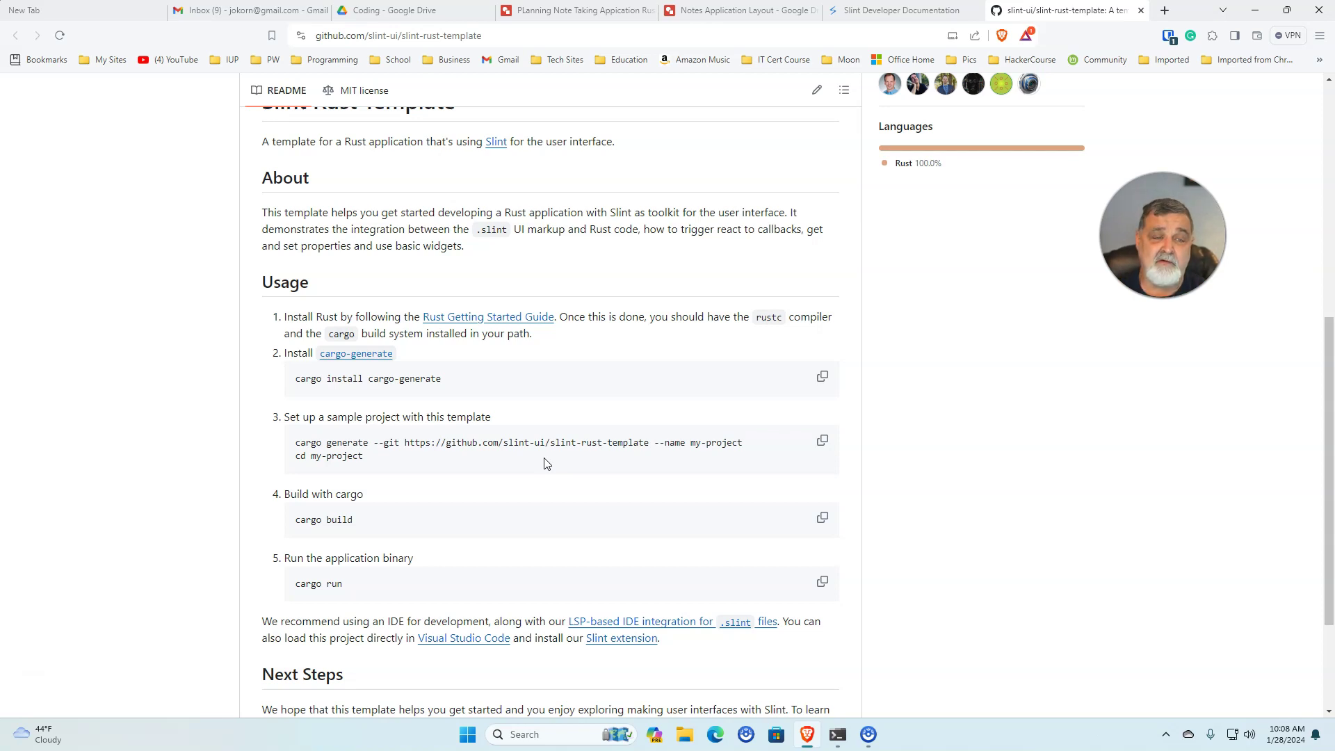
click(554, 478)
scroll(555, 481, down, 1)
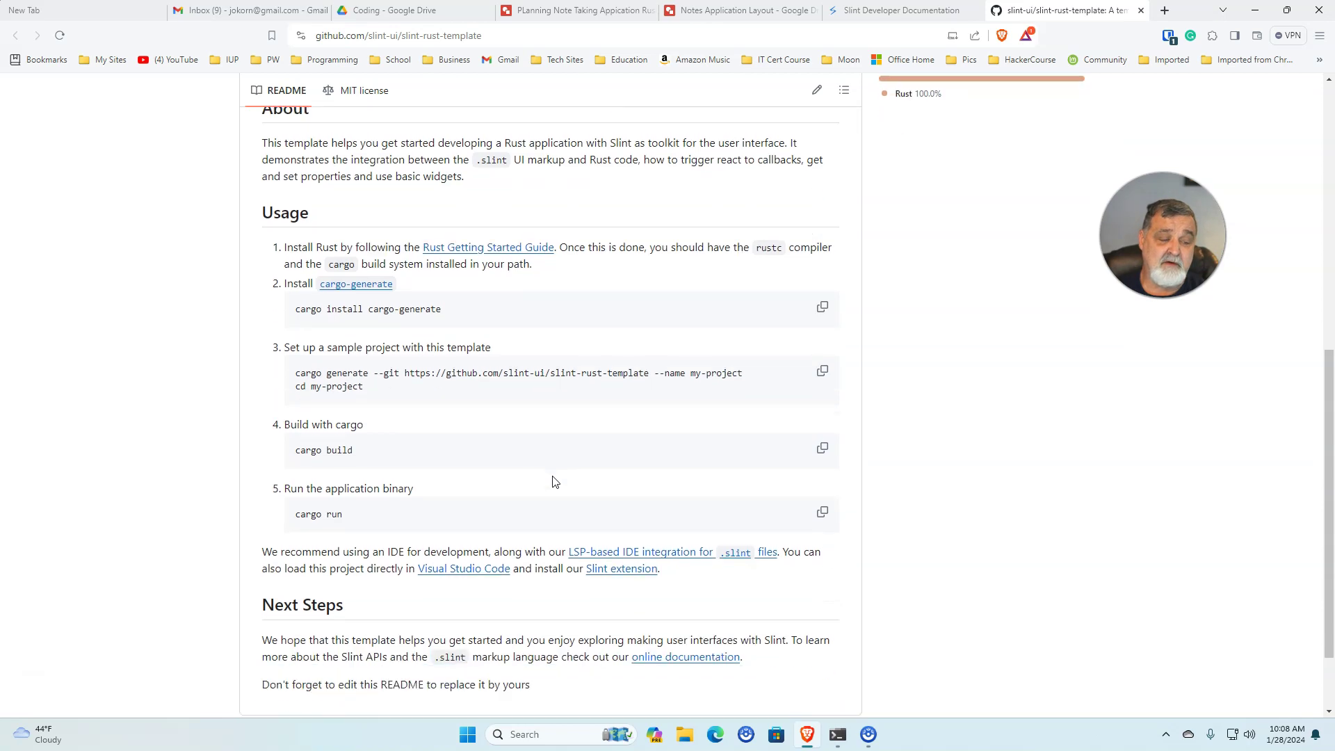
scroll(553, 479, up, 6)
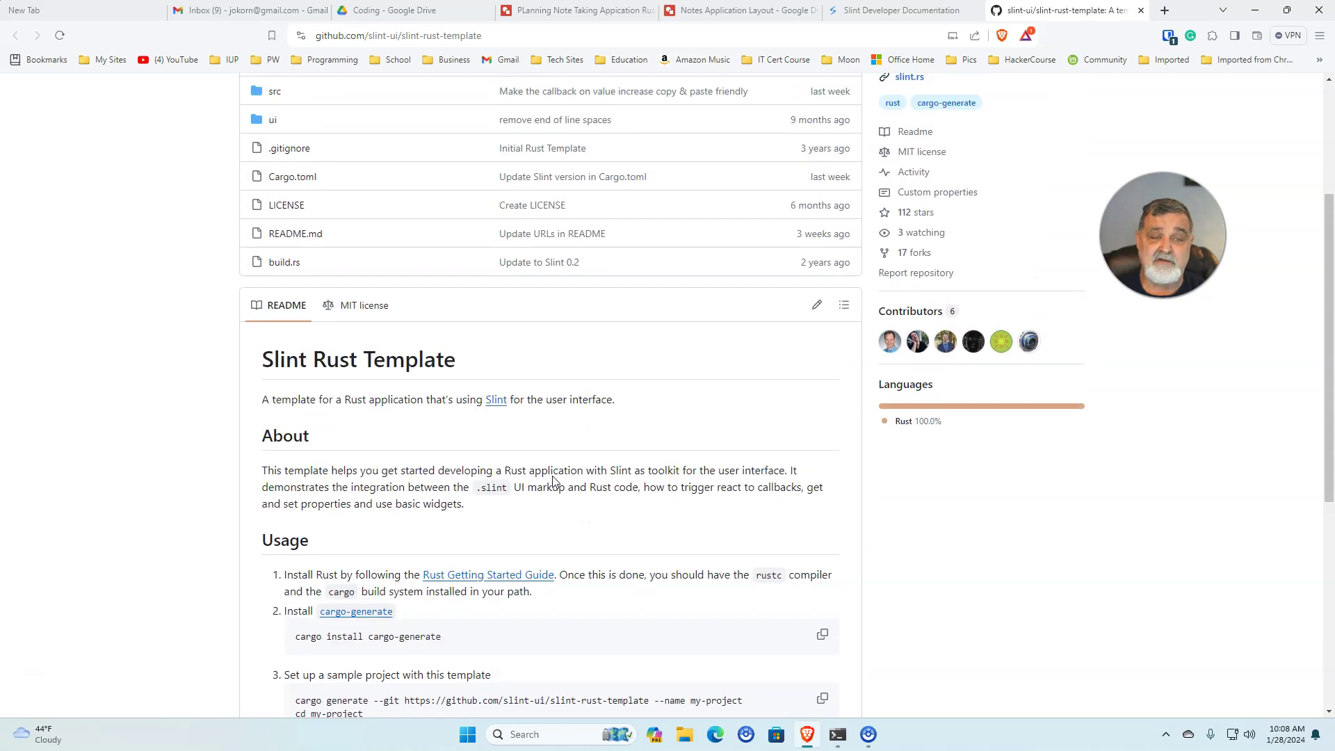
click(627, 337)
click(740, 13)
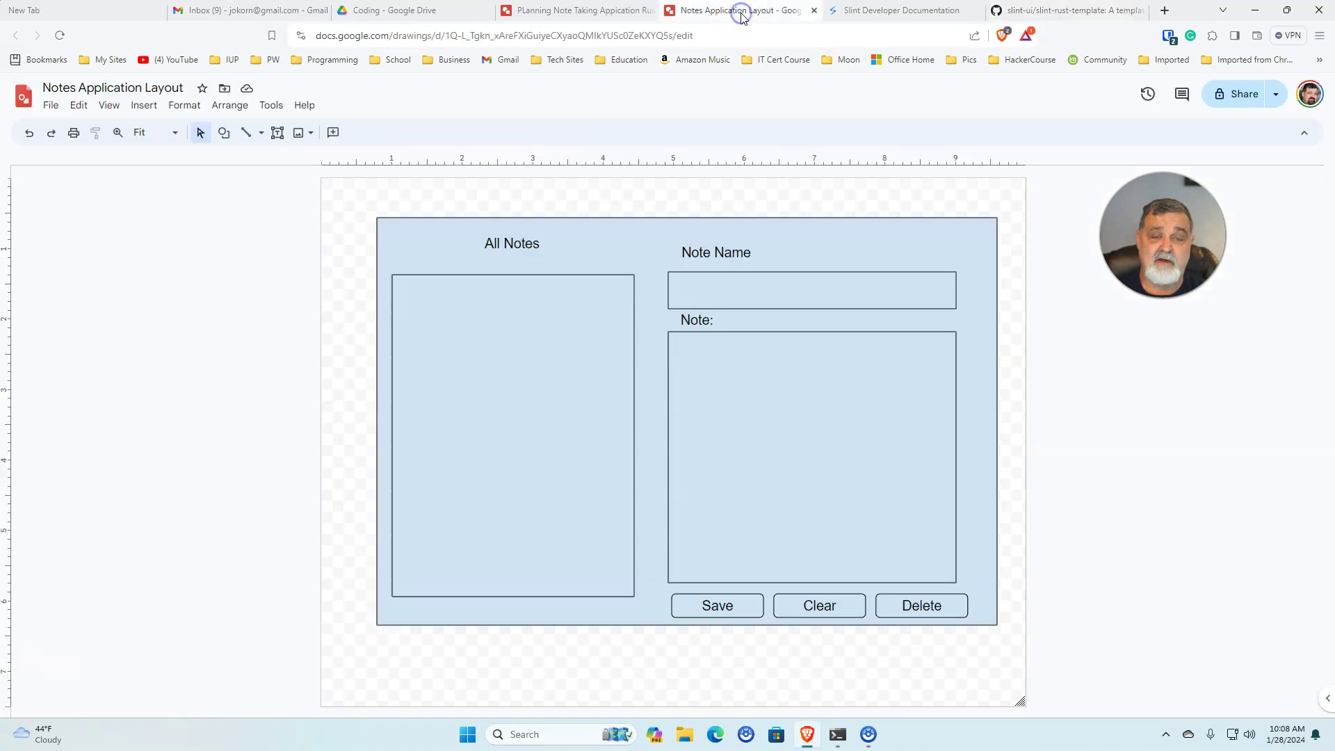